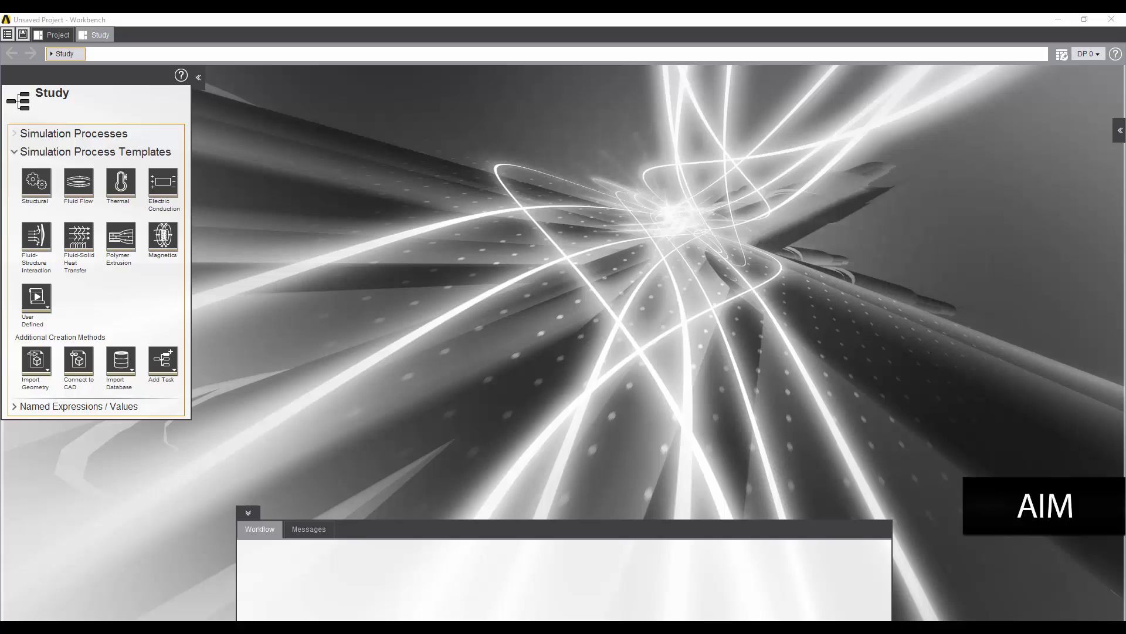
# Create a structural simulation process with the Modal calculation type, importing OneArm-revB.scdoc as its geometry
pyautogui.click(45, 184)
pyautogui.click(45, 184)
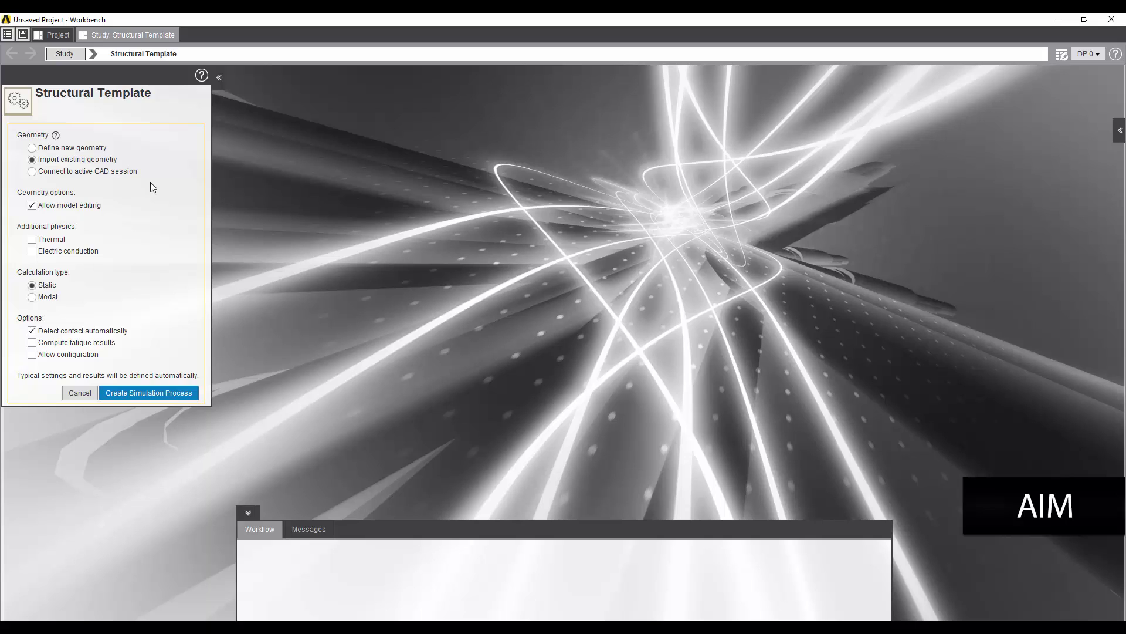
pyautogui.click(48, 298)
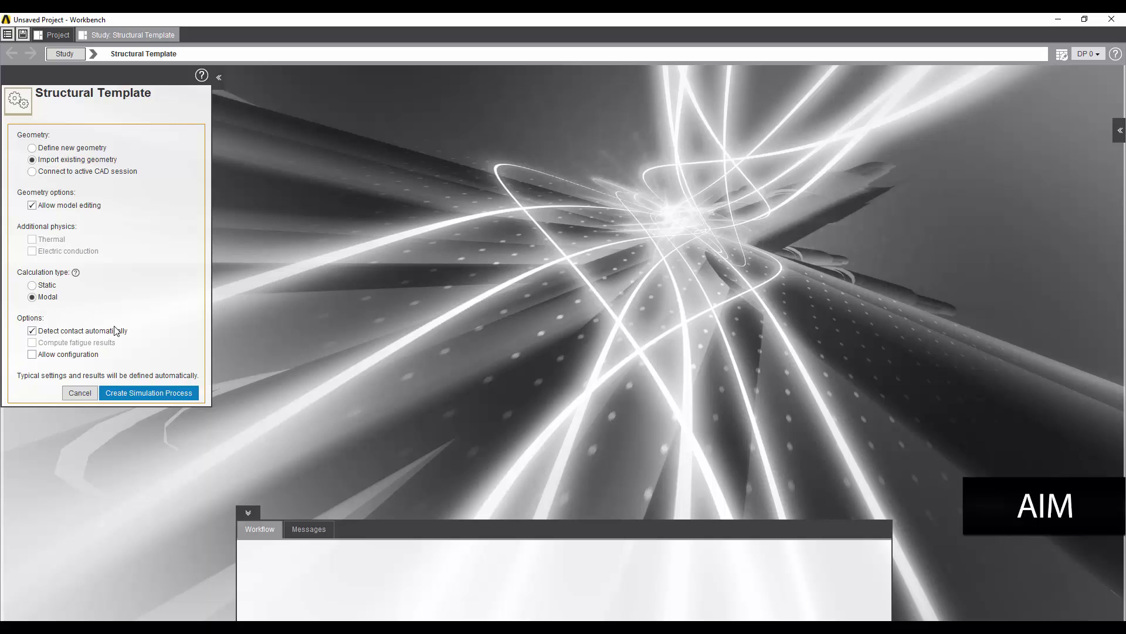
pyautogui.click(147, 392)
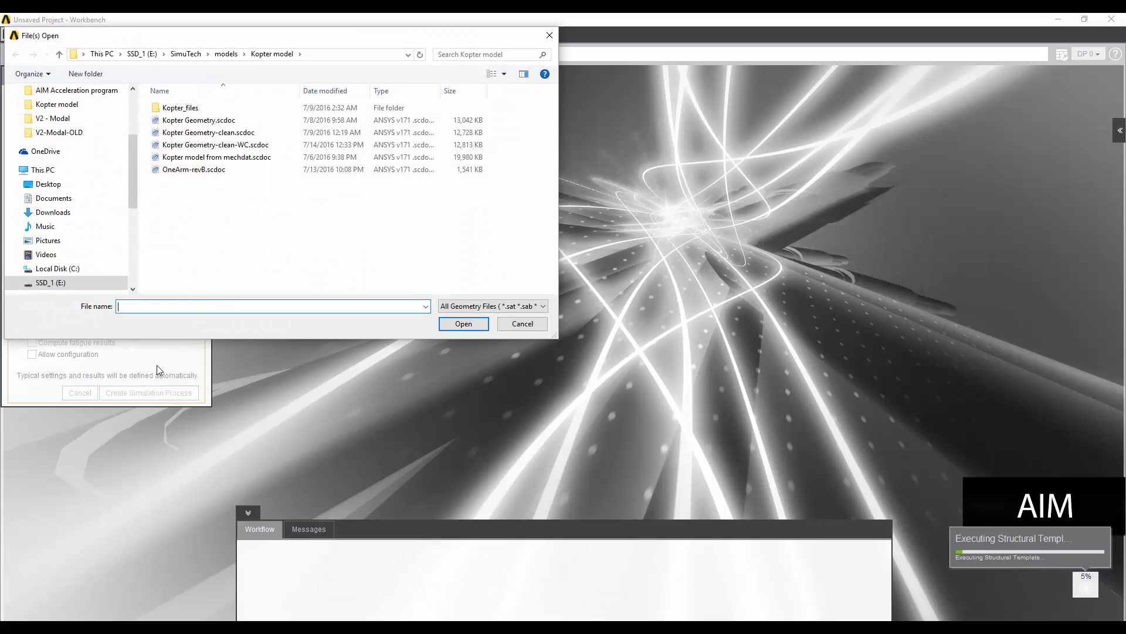
pyautogui.click(202, 171)
pyautogui.doubleClick(207, 170)
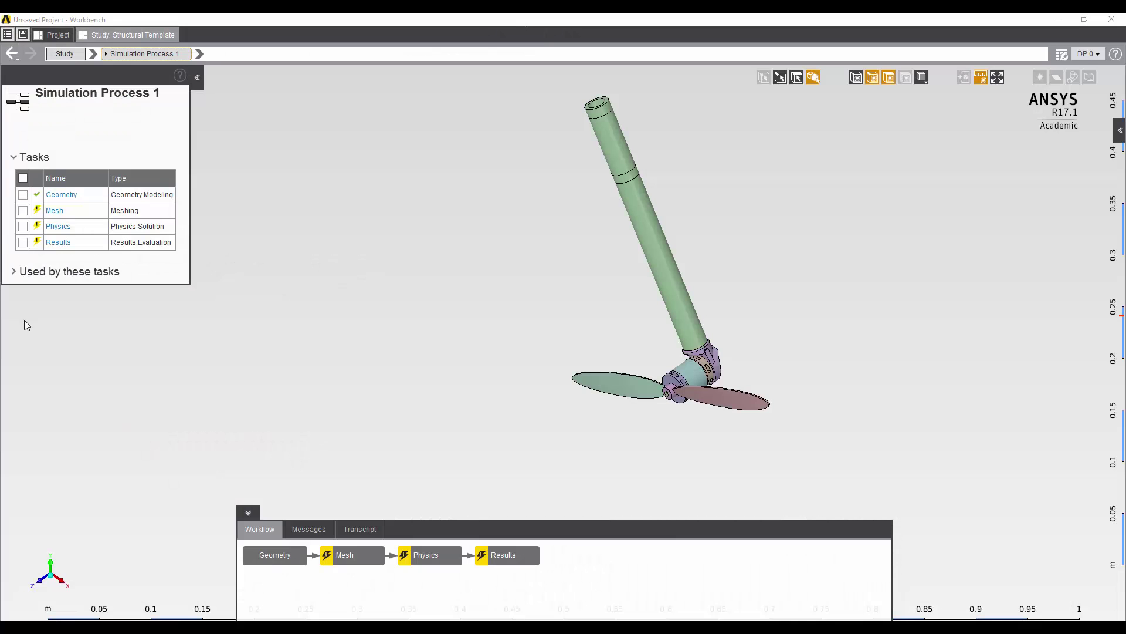
pyautogui.click(61, 581)
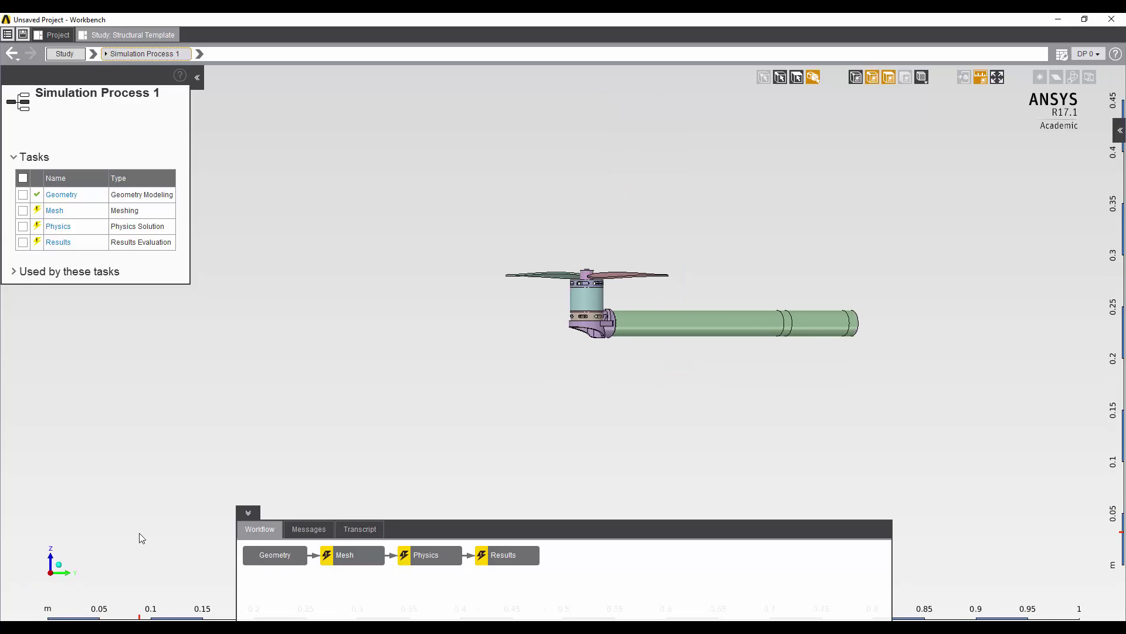
pyautogui.press('Home')
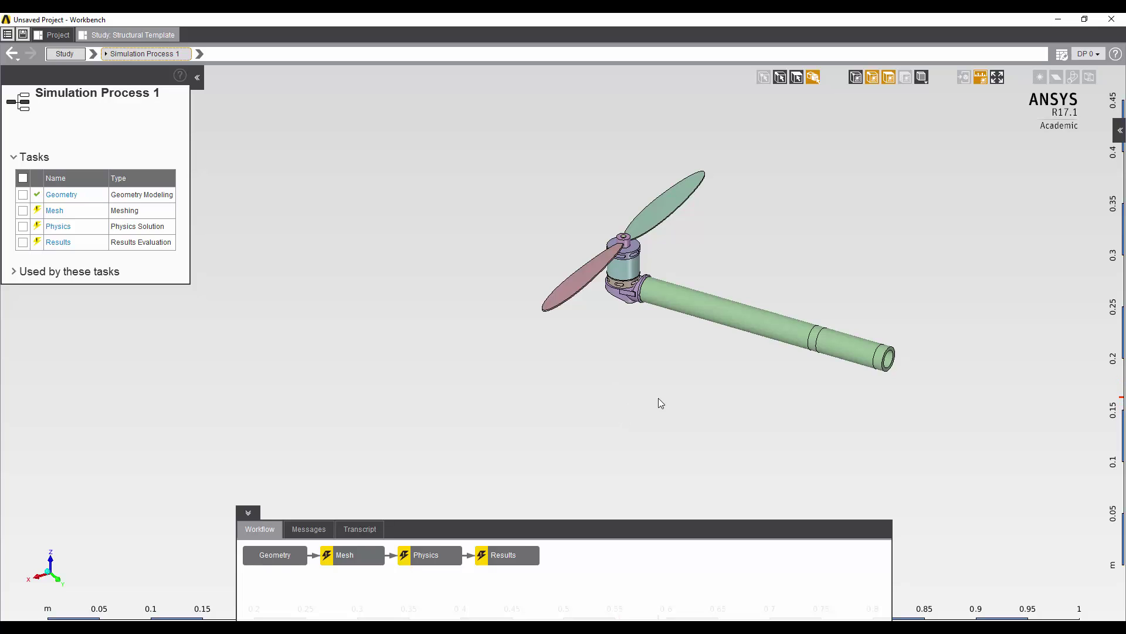
pyautogui.click(762, 321)
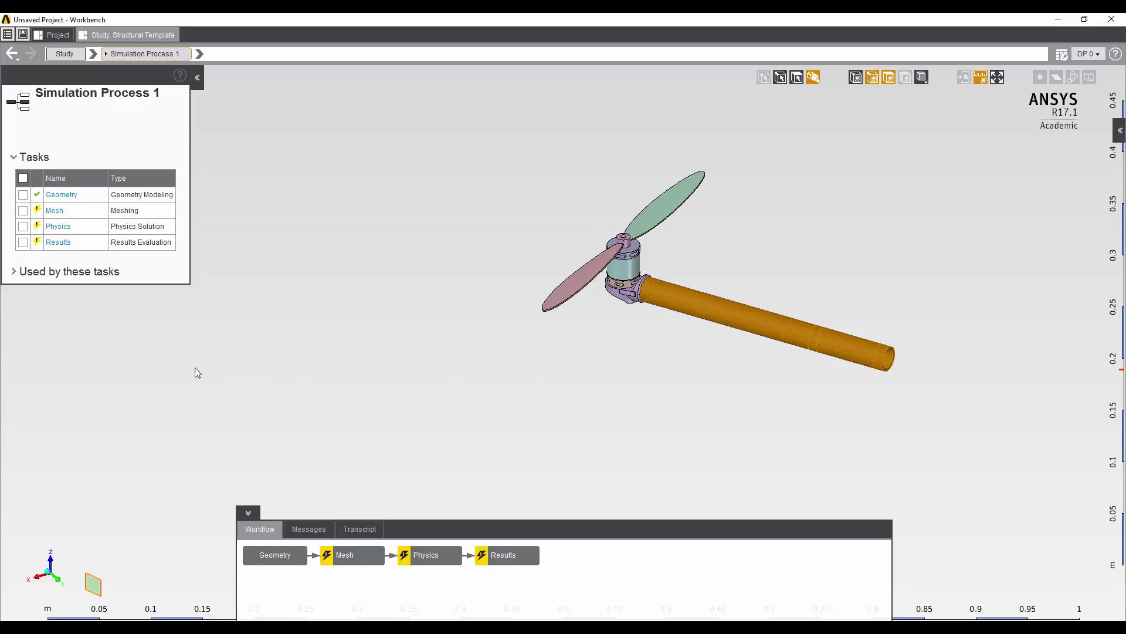
pyautogui.click(192, 345)
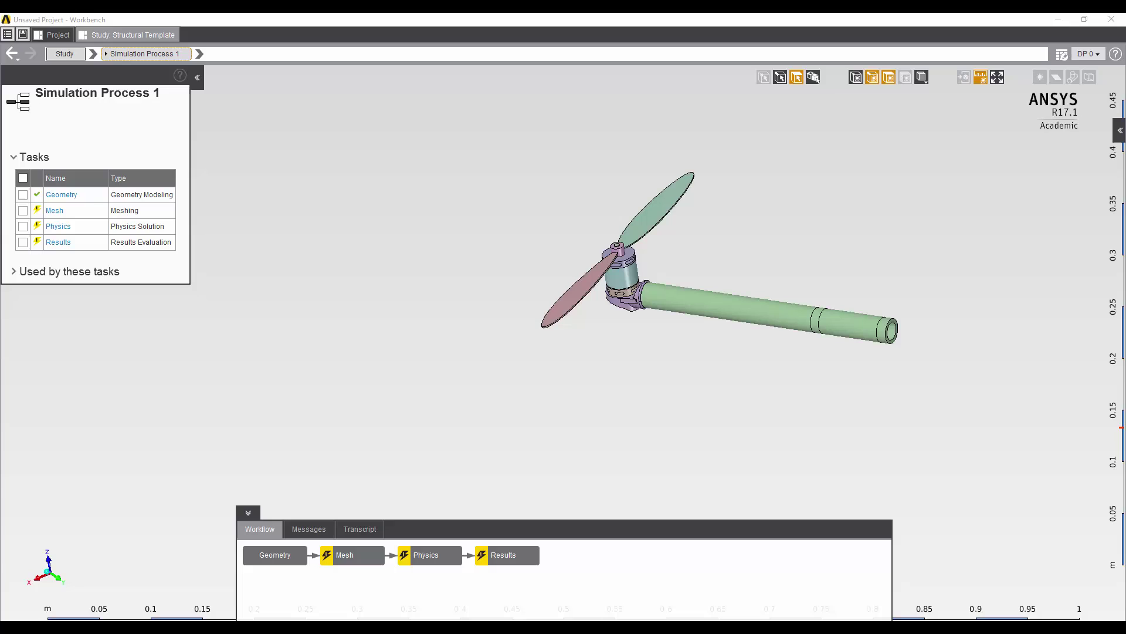
# Add a material assignment to the Physics task using a newly created material named ABS 30%GF
pyautogui.click(428, 558)
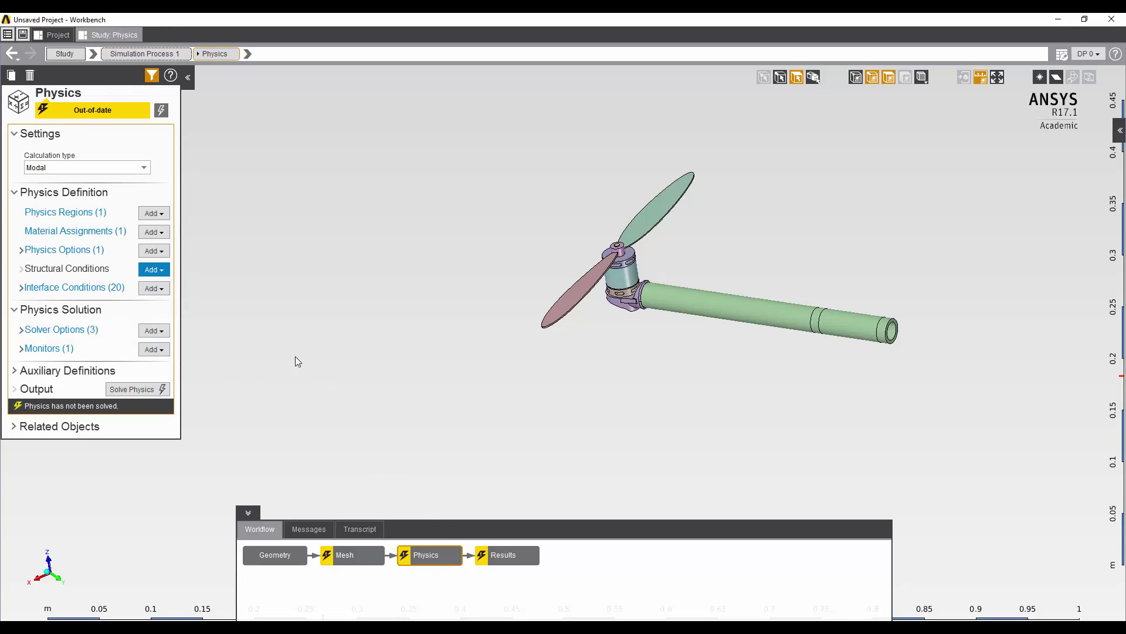
pyautogui.click(154, 232)
pyautogui.moveTo(207, 290)
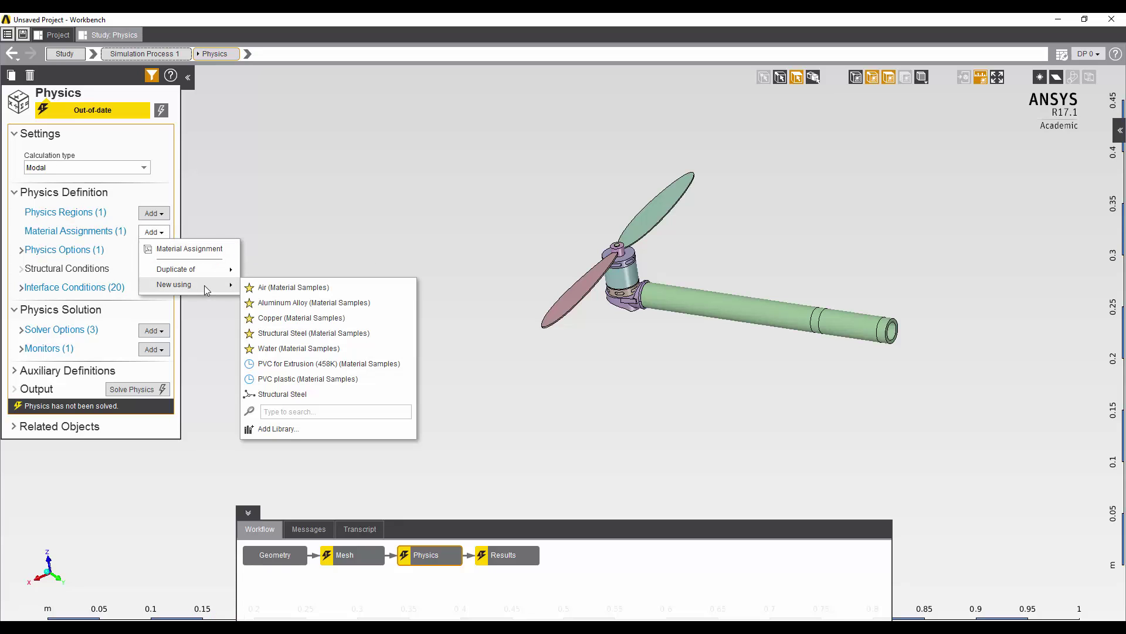
pyautogui.click(279, 412)
pyautogui.write('ABS')
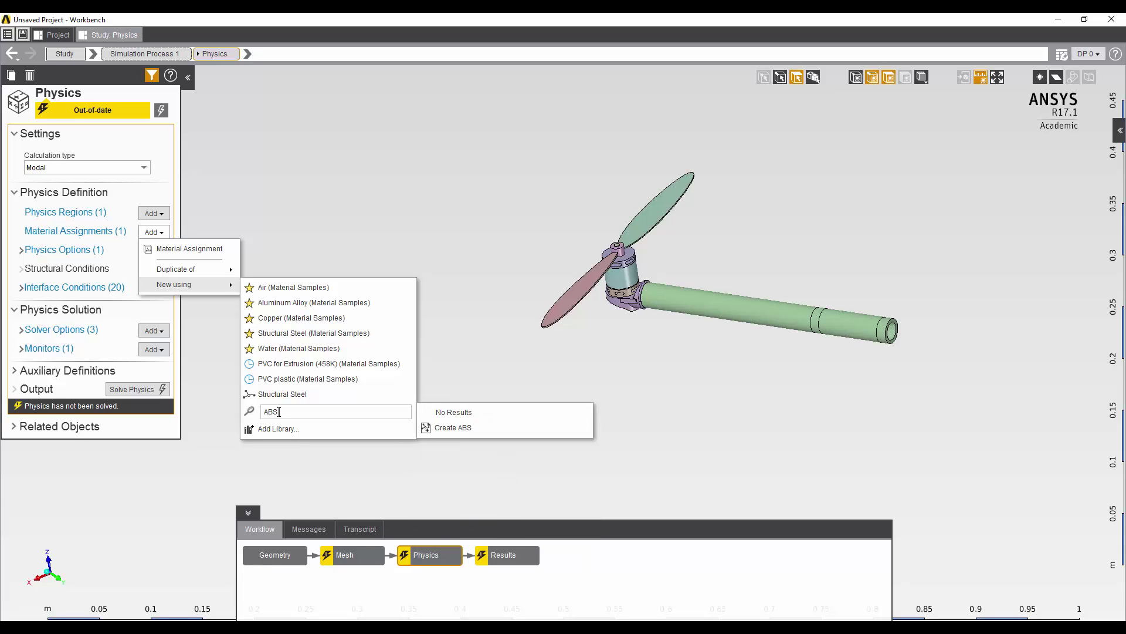
pyautogui.write(' 30%GF')
pyautogui.click(455, 430)
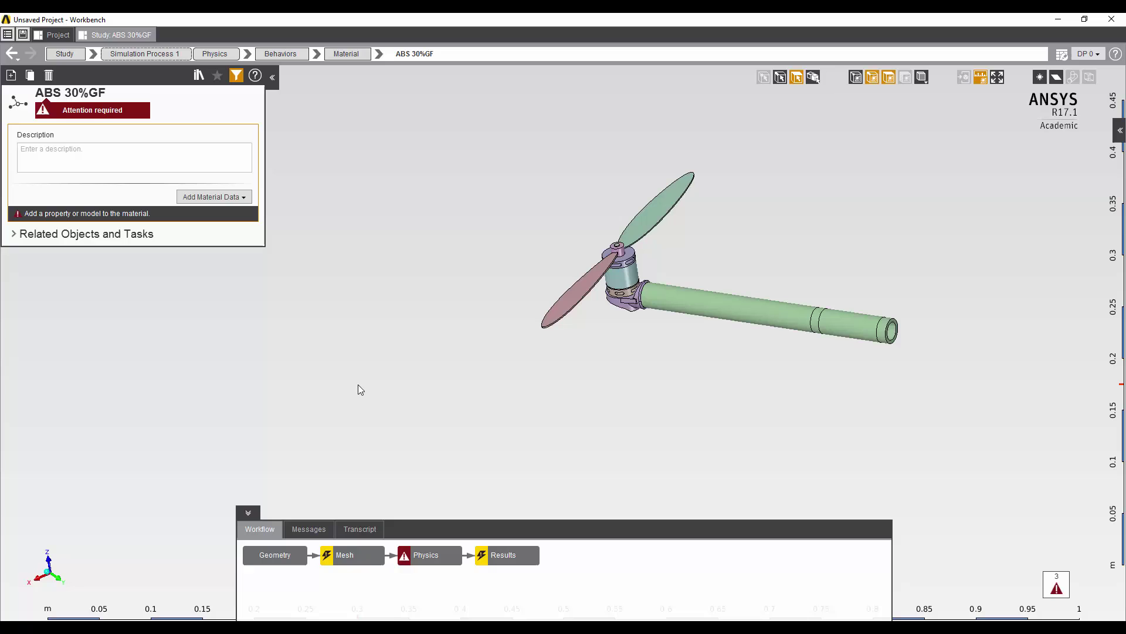
# Add Density and Isotropic Elasticity data to the ABS 30%GF material
pyautogui.click(238, 199)
pyautogui.click(215, 210)
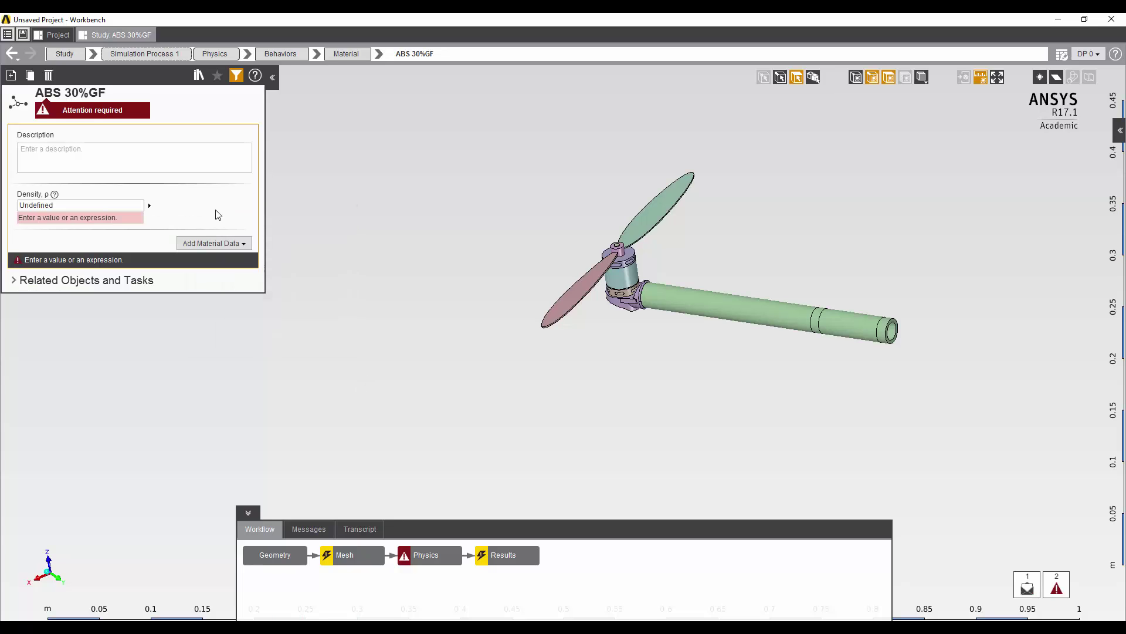
pyautogui.click(216, 243)
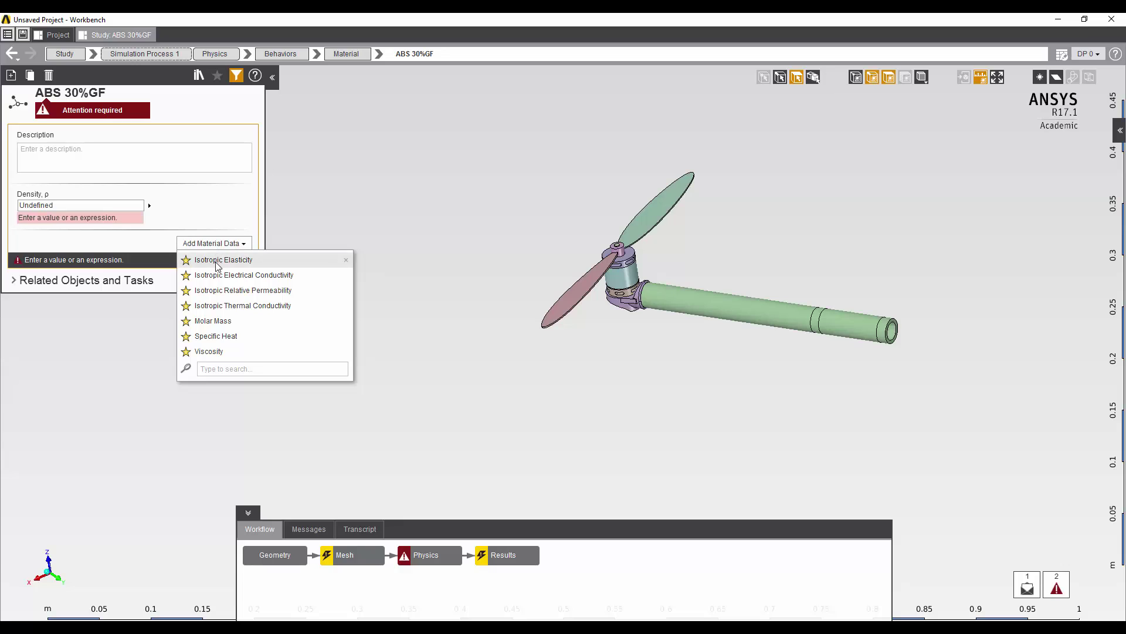
pyautogui.click(217, 262)
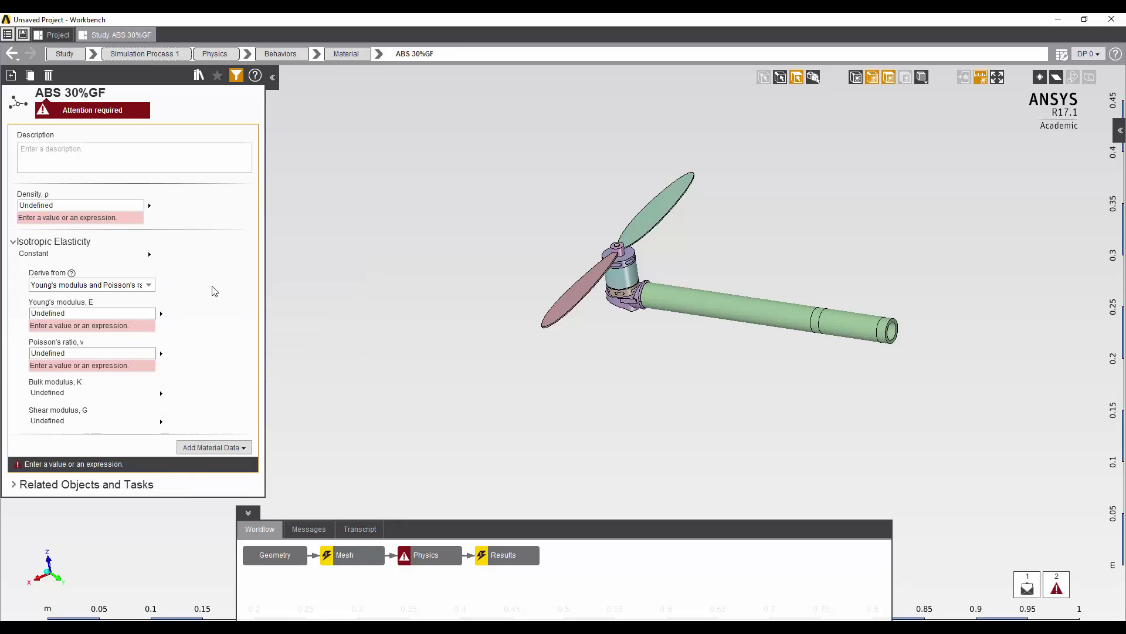
# Set the ABS 30%GF density to 1200 kg m^-3, Young's modulus to 7.35e9 Pa and Poisson's ratio to 0.33
pyautogui.click(99, 353)
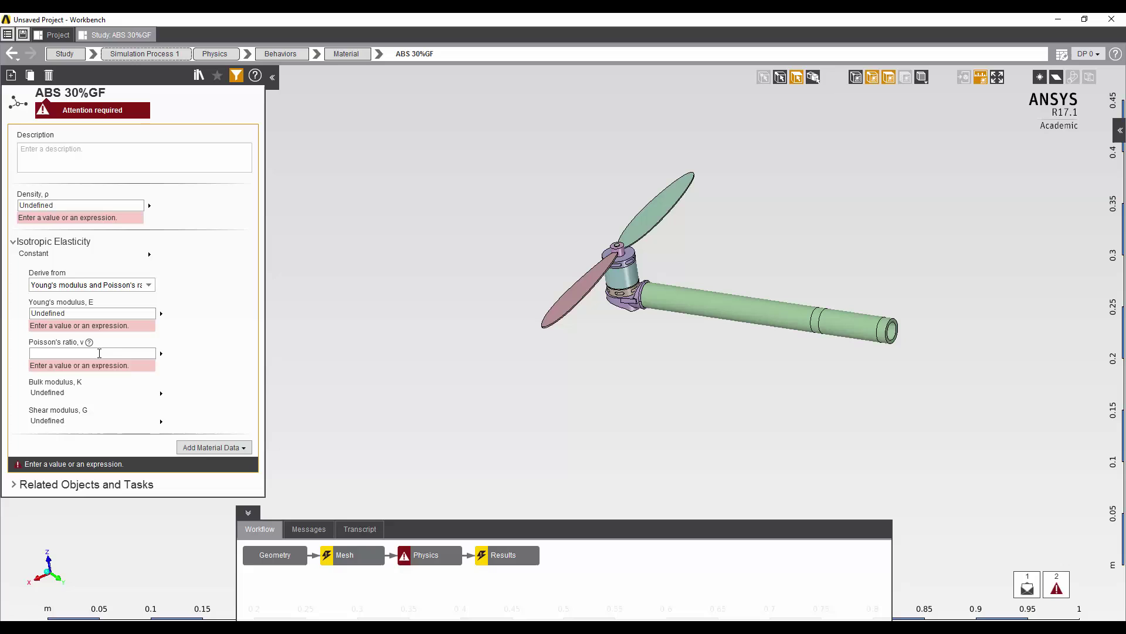
pyautogui.click(97, 204)
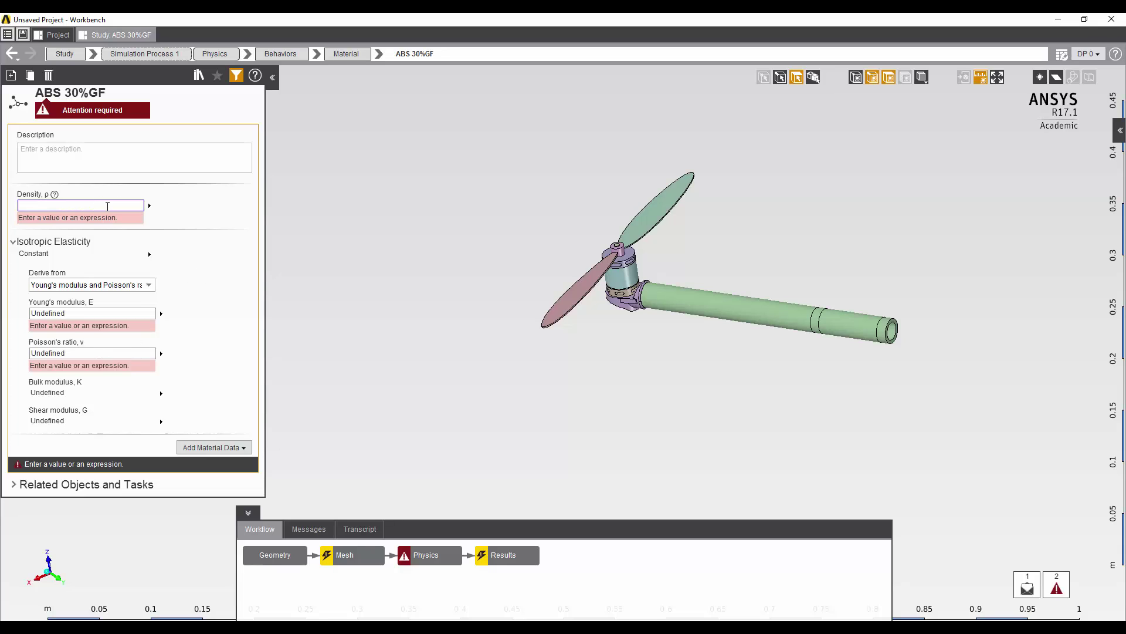
pyautogui.write('1200')
pyautogui.press('Return')
pyautogui.click(74, 303)
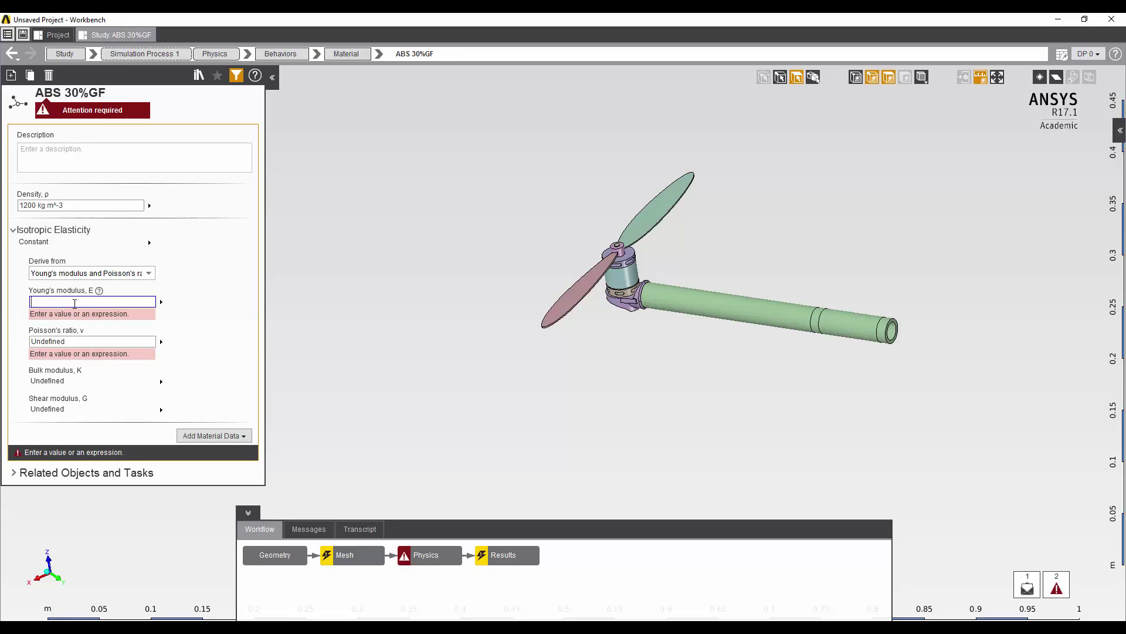
pyautogui.write('7.35')
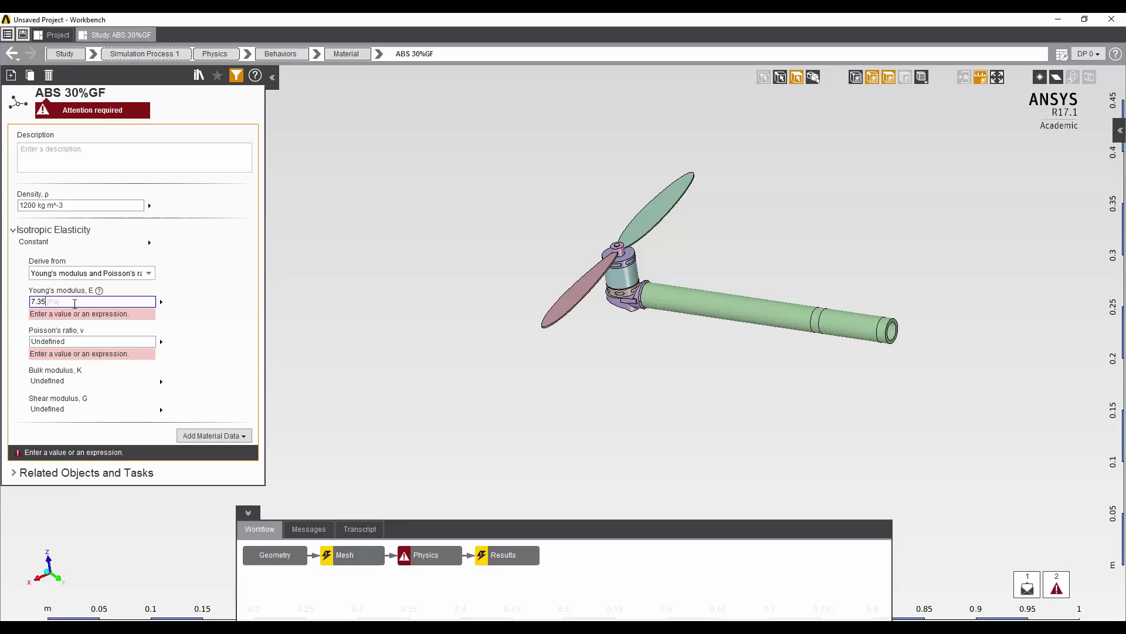
pyautogui.write('e9')
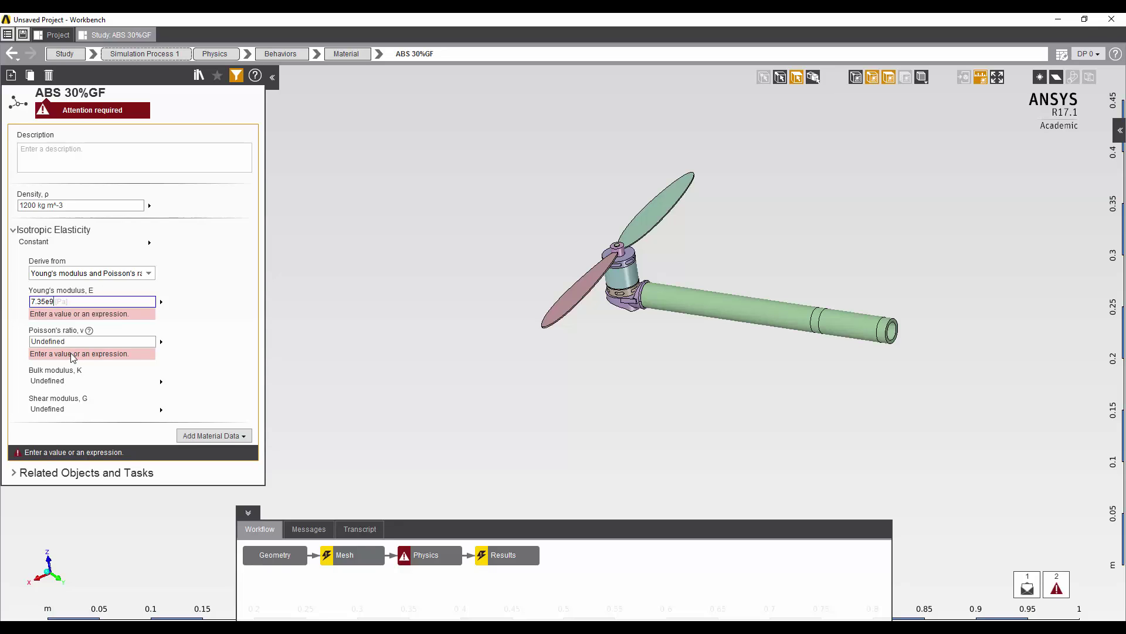
pyautogui.click(72, 343)
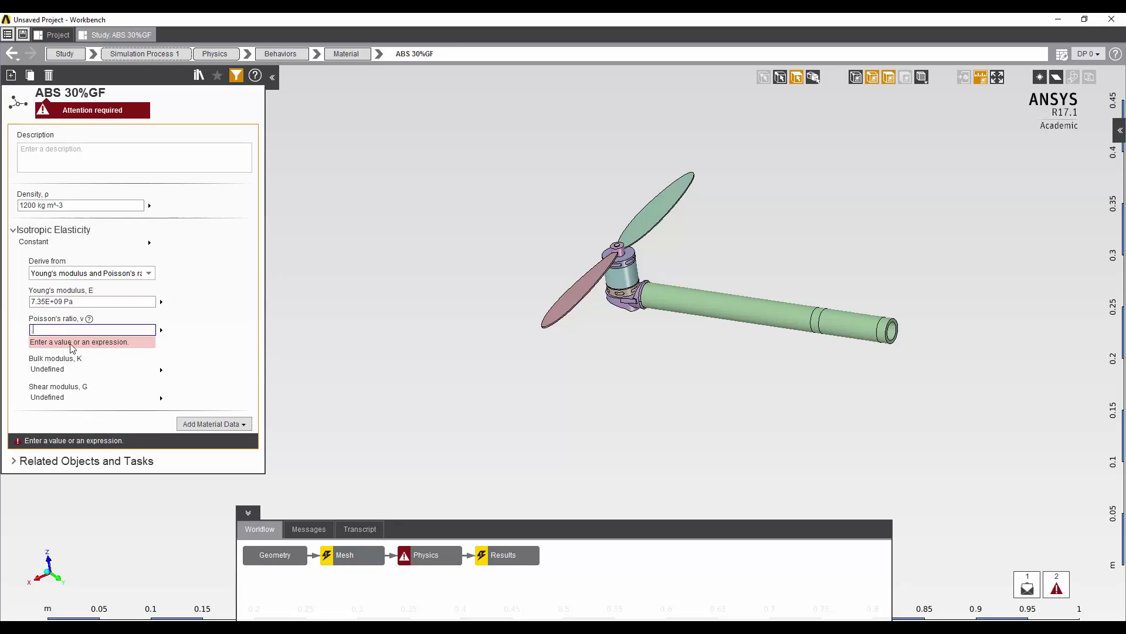
pyautogui.write('0.33')
pyautogui.press('Return')
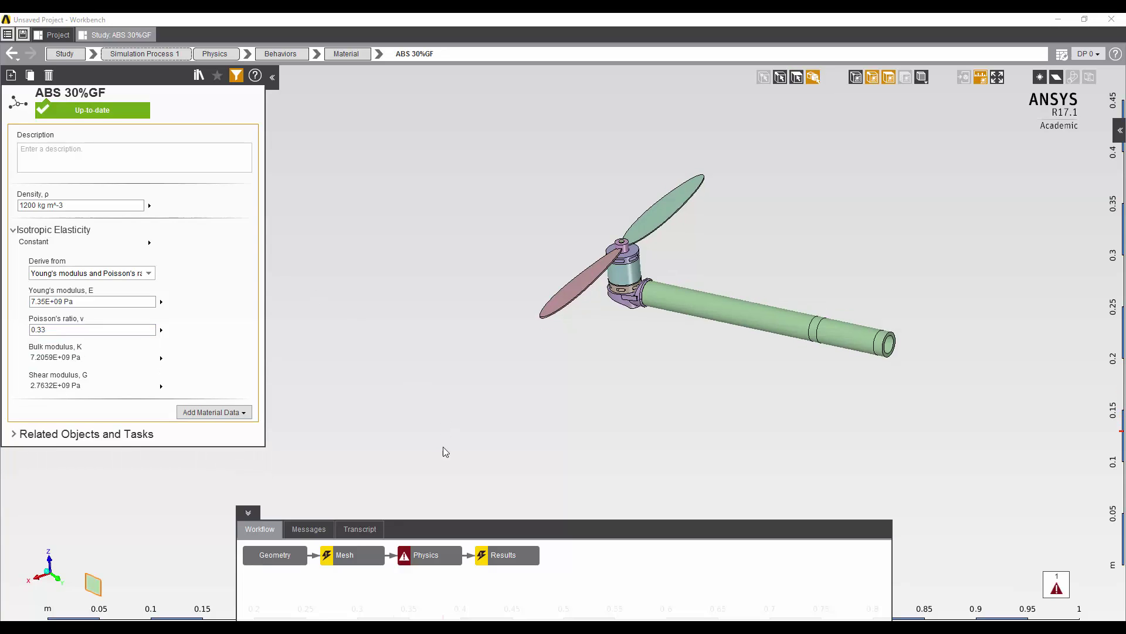
# Replace the Structural Steel assignment's location with all bodies except the arm tube, and change its material to Aluminum Alloy
pyautogui.click(427, 556)
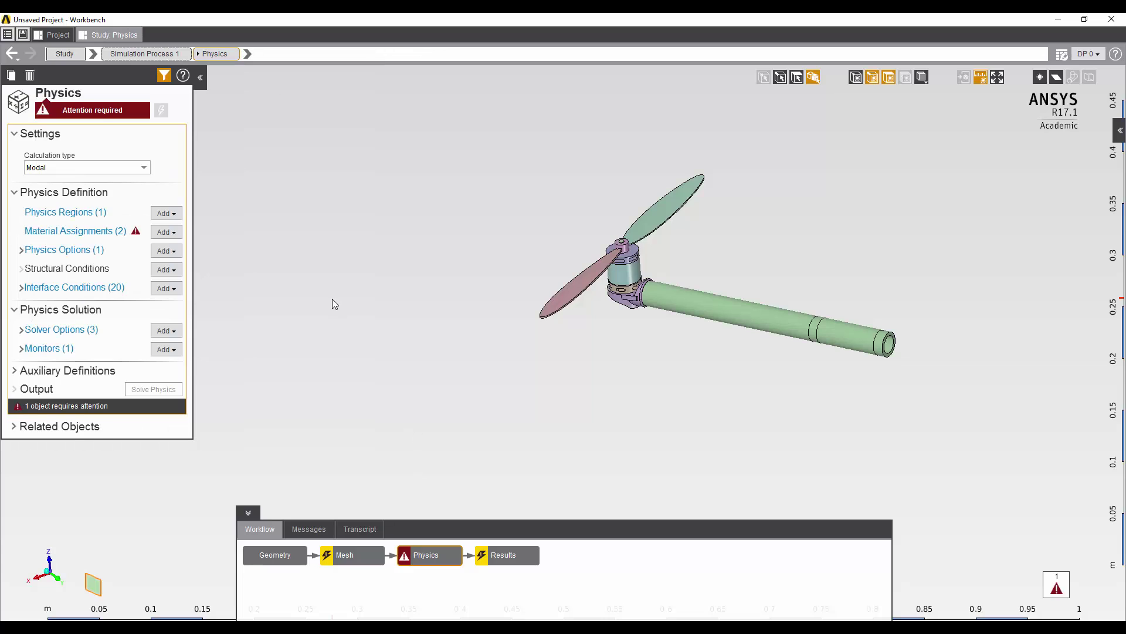
pyautogui.click(90, 231)
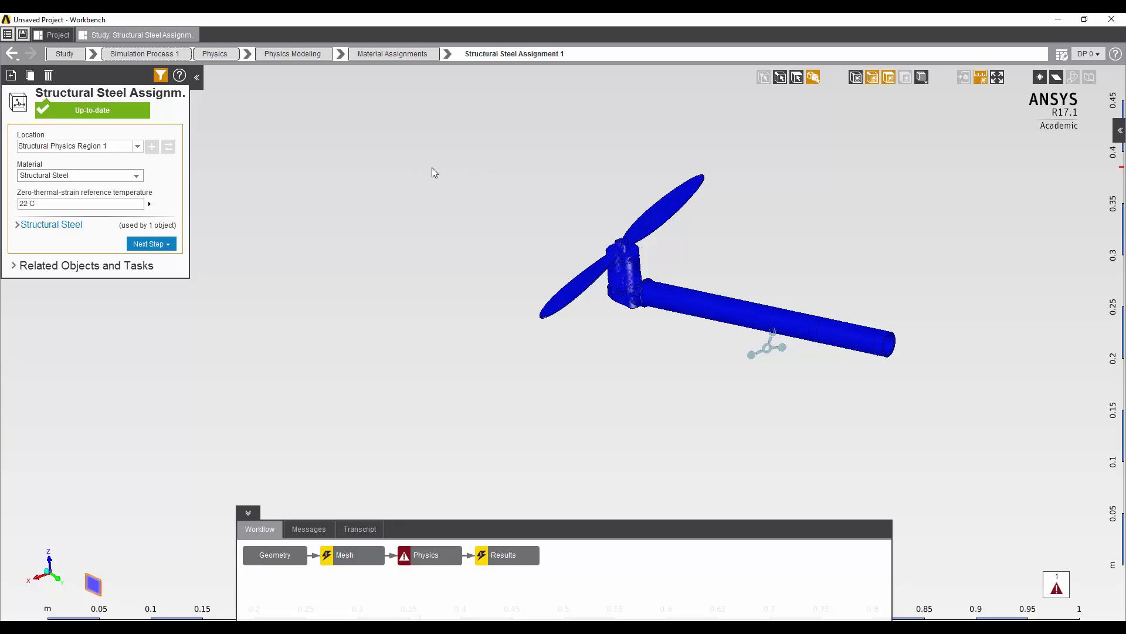
pyautogui.rightClick(470, 174)
pyautogui.click(508, 231)
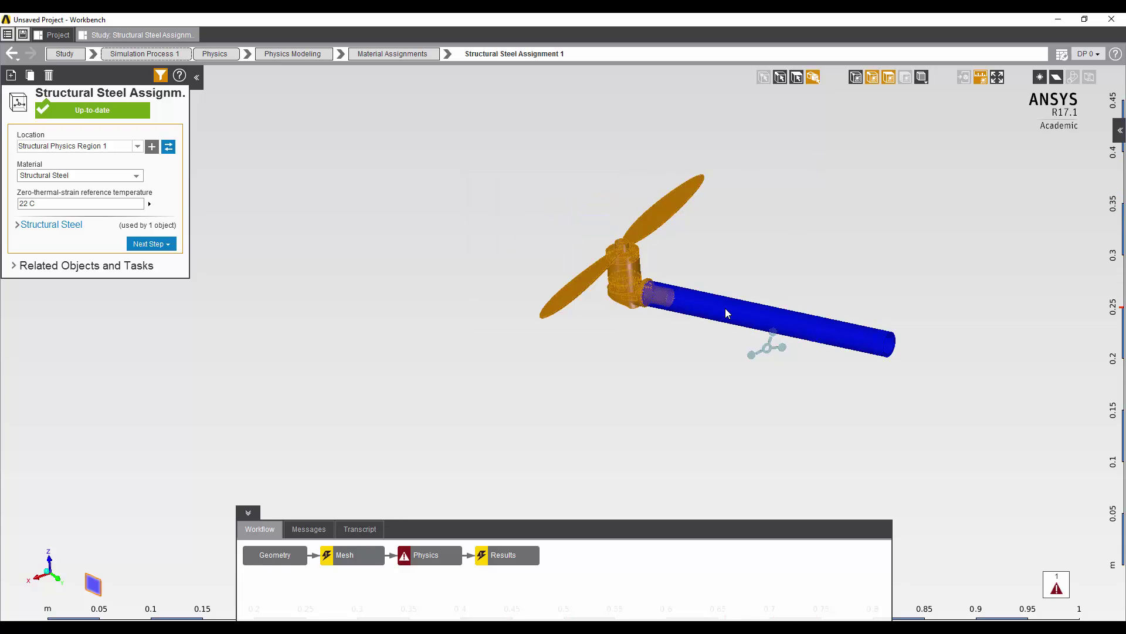
pyautogui.click(169, 147)
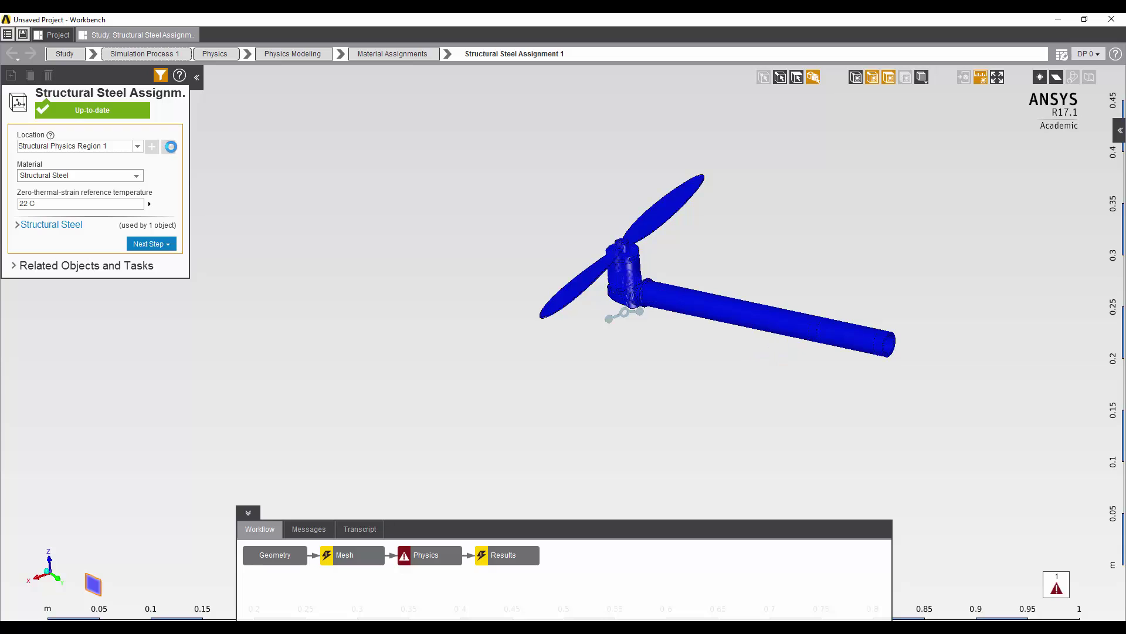
pyautogui.click(133, 174)
pyautogui.click(81, 212)
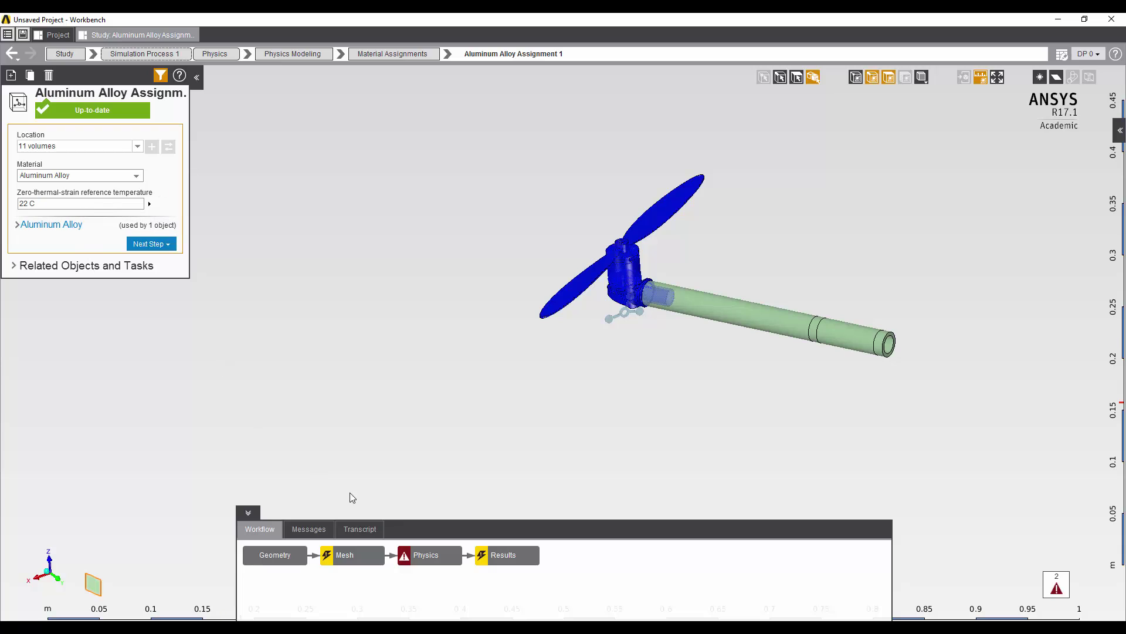
# Set the arm tube as the location of the ABS 30%GF material assignment
pyautogui.click(420, 554)
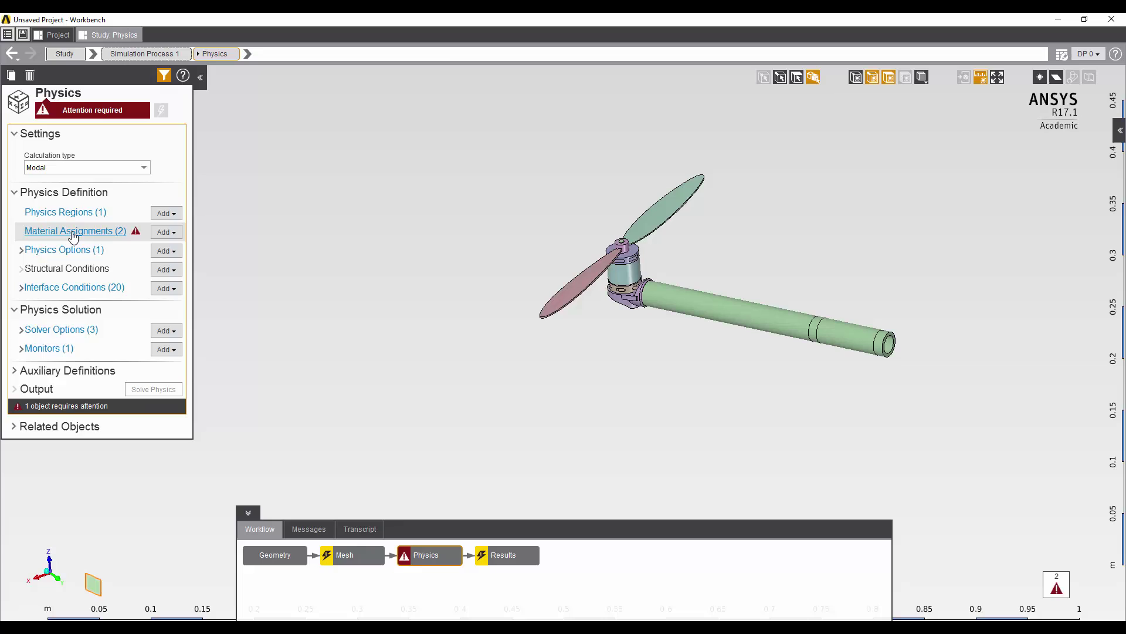
pyautogui.click(72, 232)
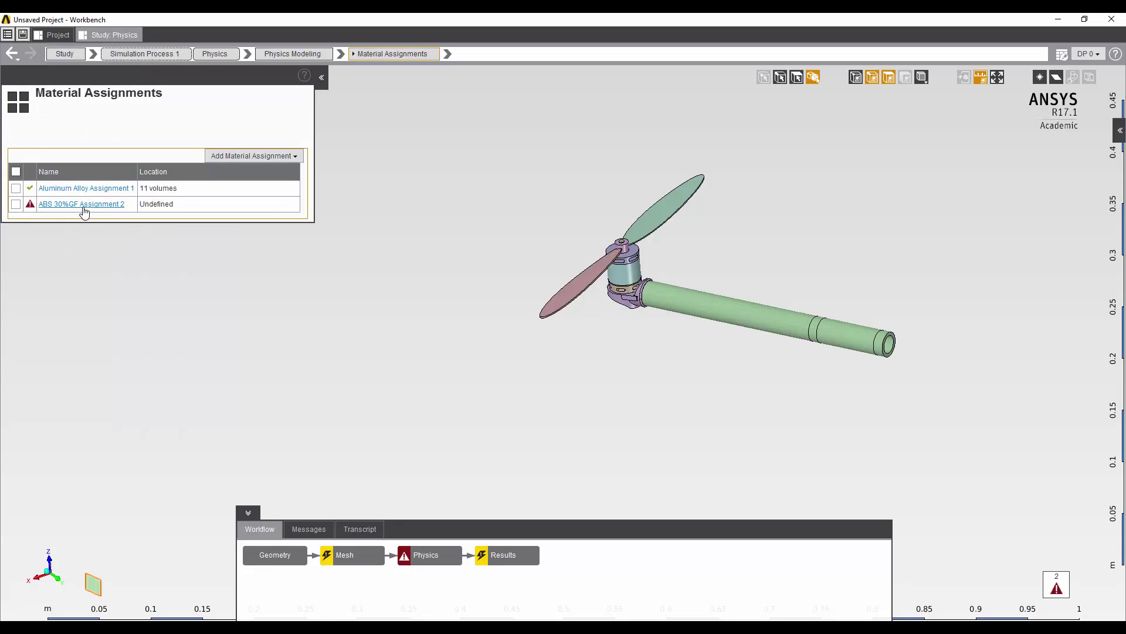
pyautogui.click(82, 205)
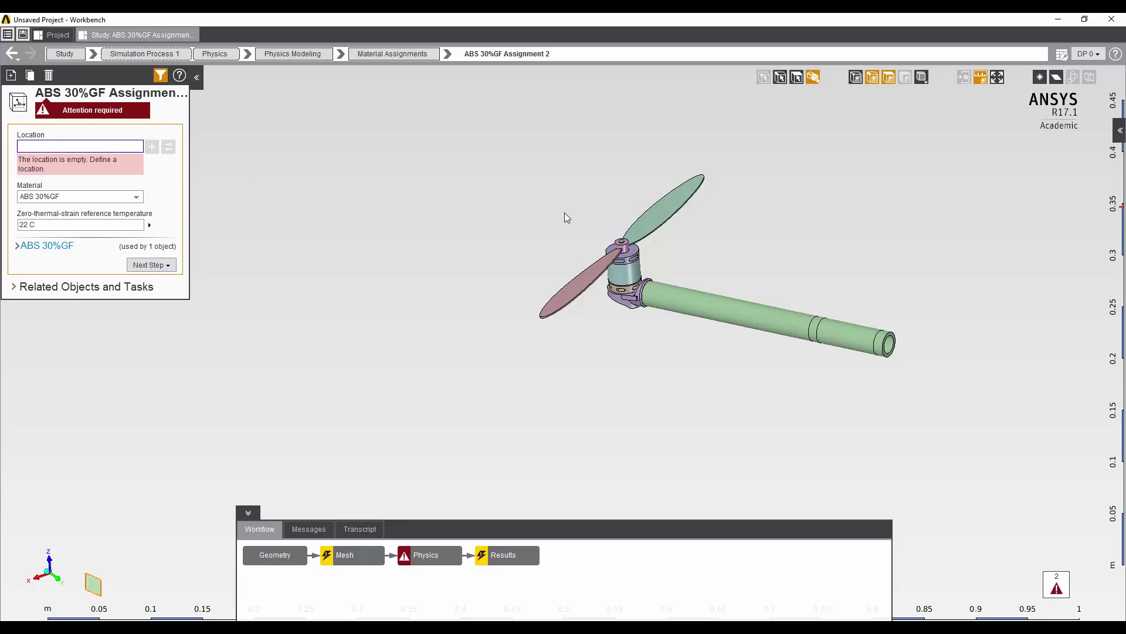
pyautogui.click(715, 302)
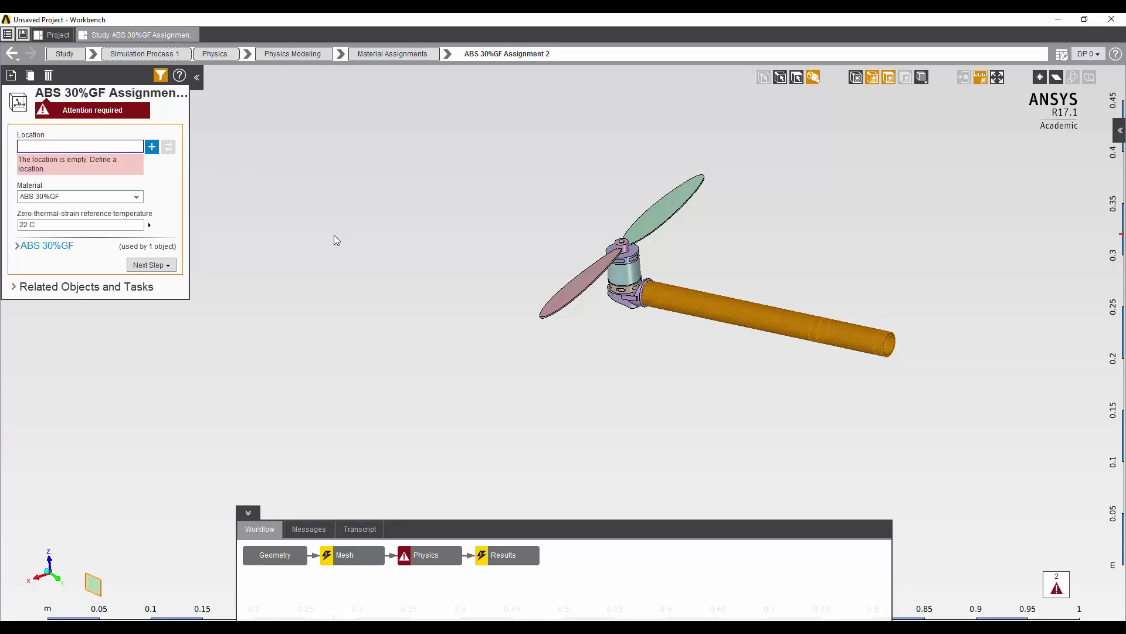
pyautogui.click(152, 147)
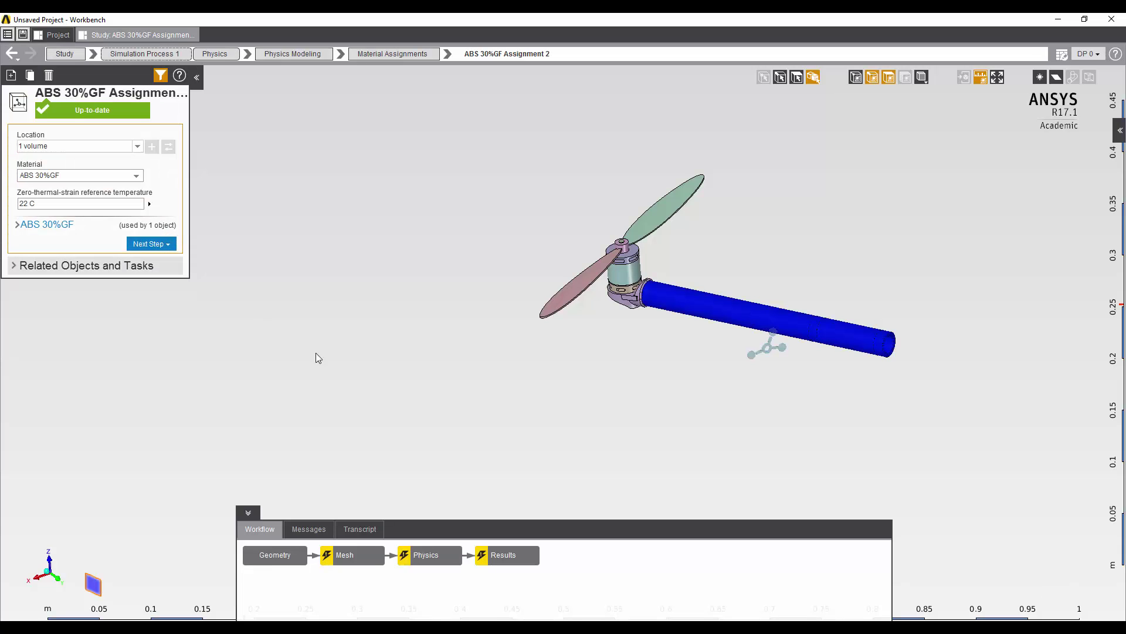
# Add a fixed support on the two narrow ring faces near the arm tube's free end
pyautogui.click(414, 558)
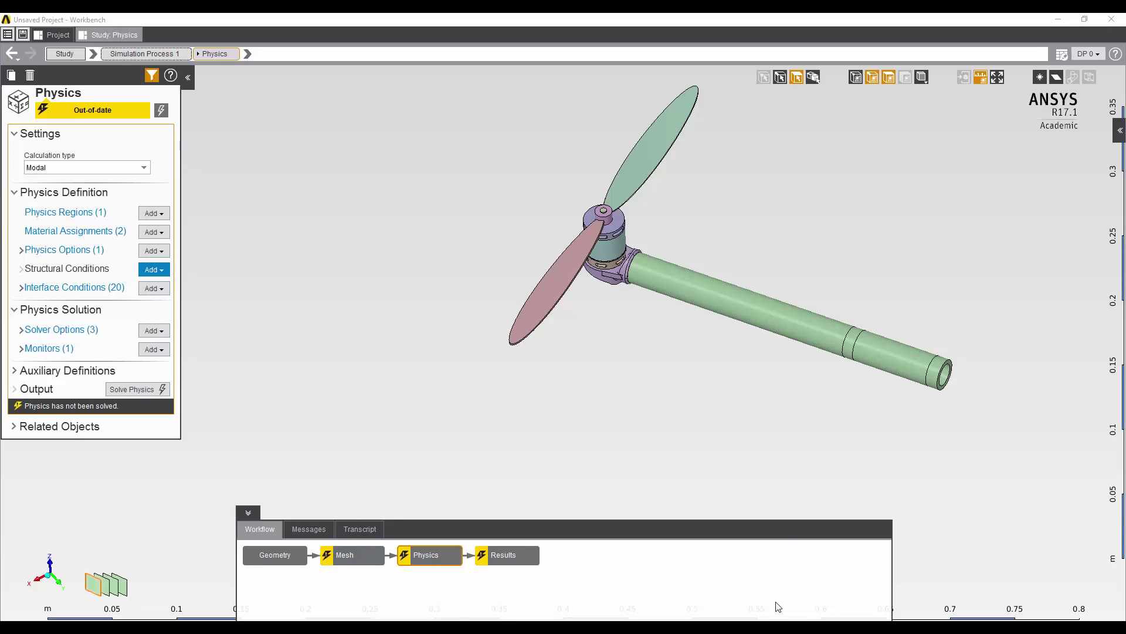
pyautogui.click(852, 344)
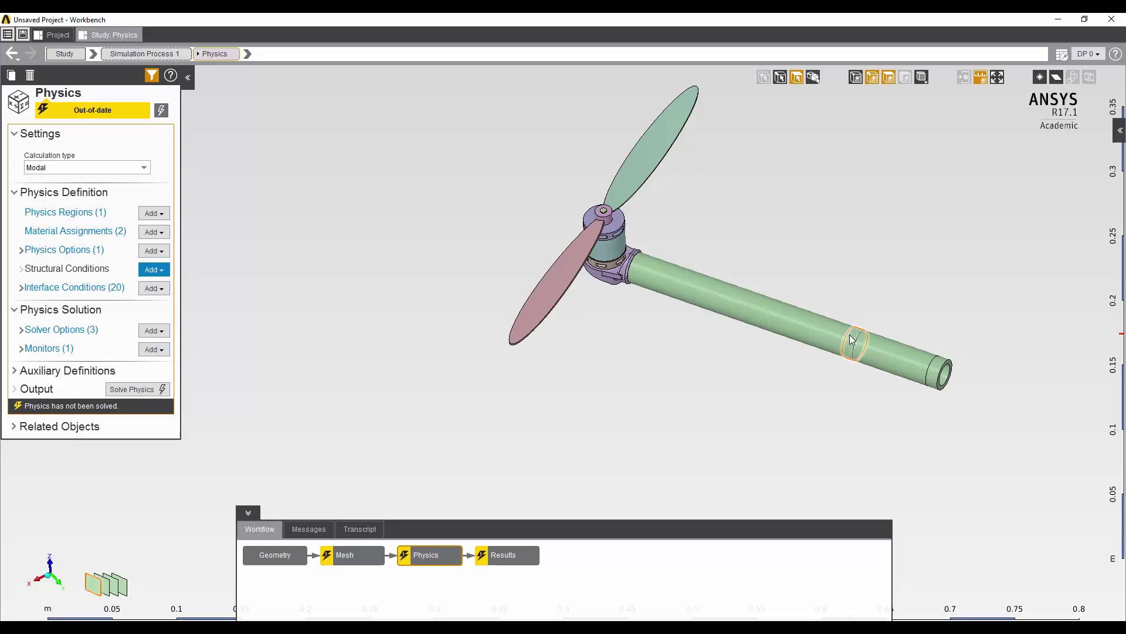
pyautogui.click(939, 369)
pyautogui.rightClick(939, 369)
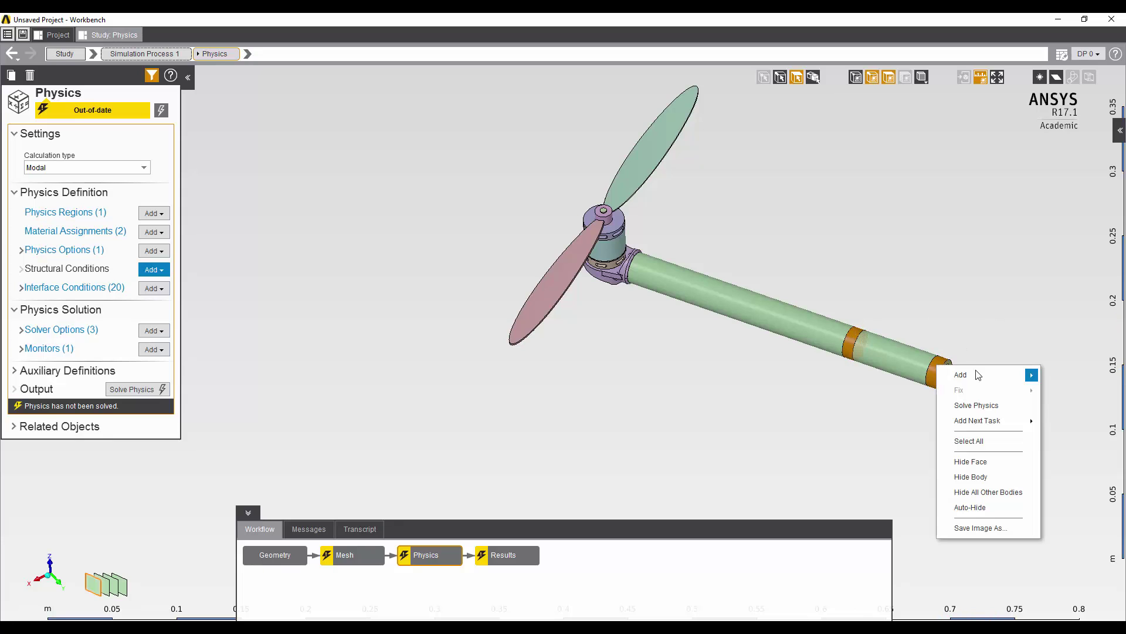
pyautogui.moveTo(978, 376)
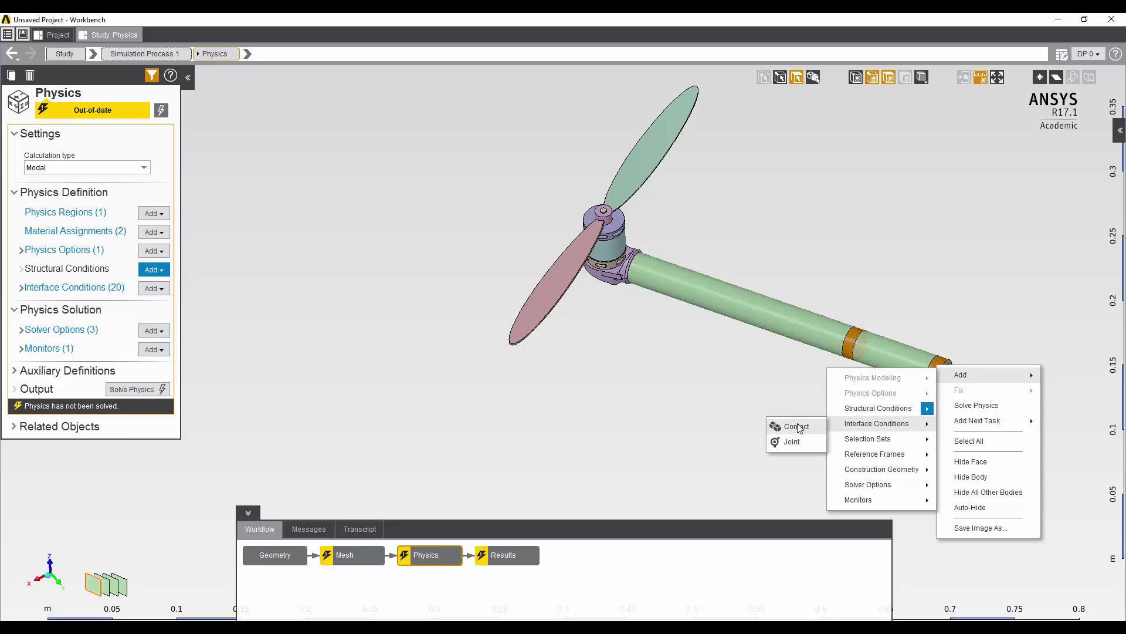
pyautogui.moveTo(853, 408)
pyautogui.click(772, 427)
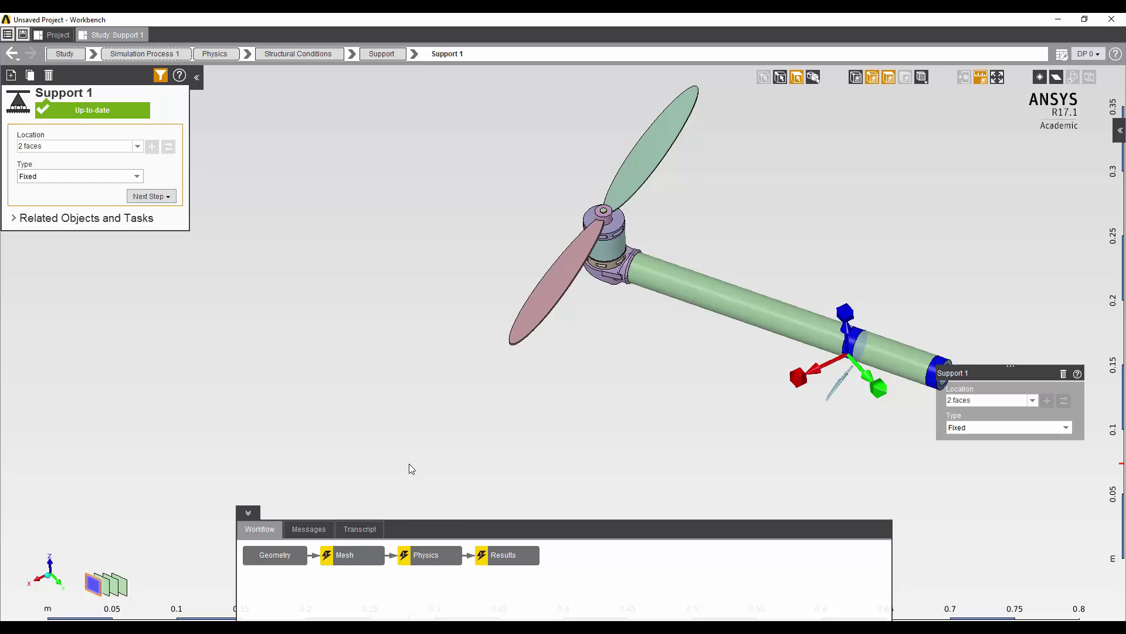
# Add a Displacement Magnitude contour to the simulation results
pyautogui.click(506, 558)
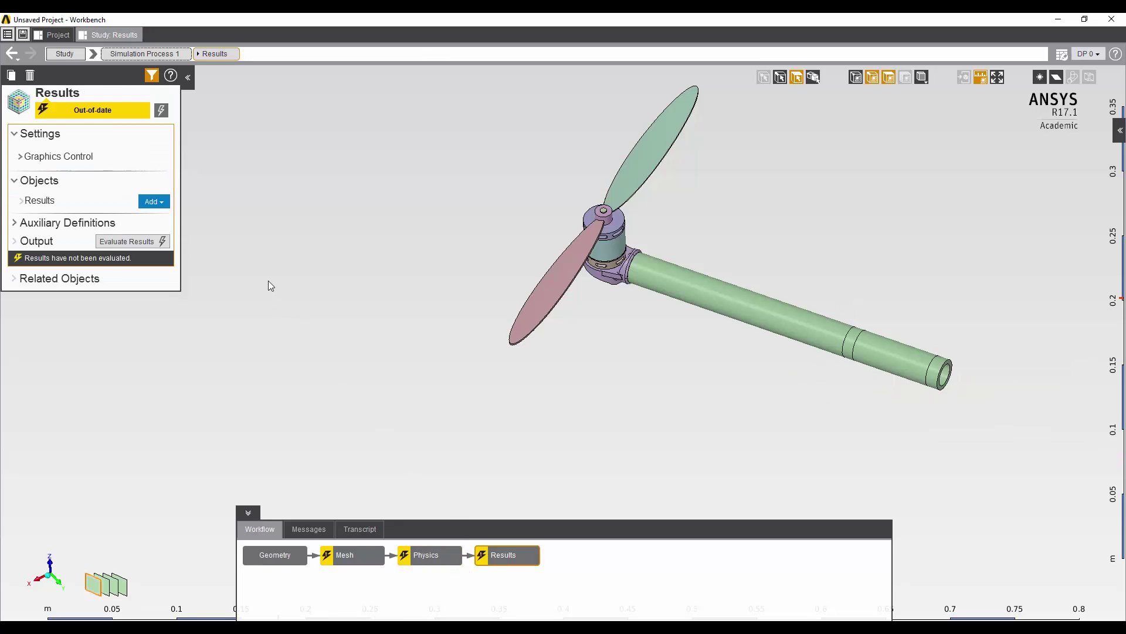
pyautogui.click(154, 201)
pyautogui.click(197, 218)
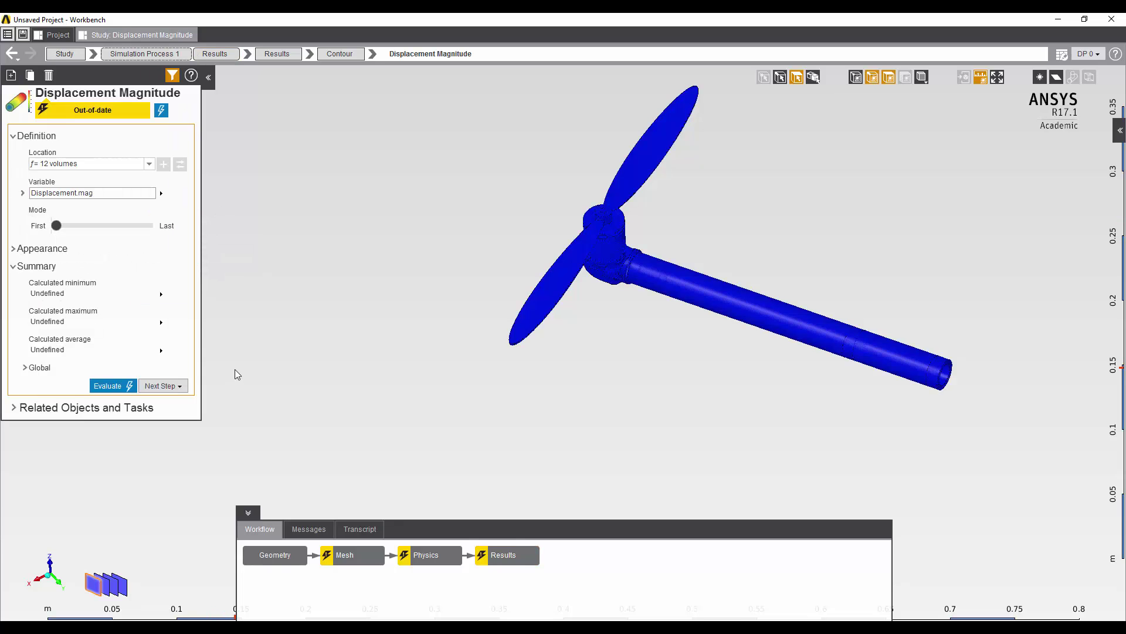
# Update the Results task together with its mesh and physics, and show the first mode's global frequency in the Displacement Magnitude result
pyautogui.click(507, 555)
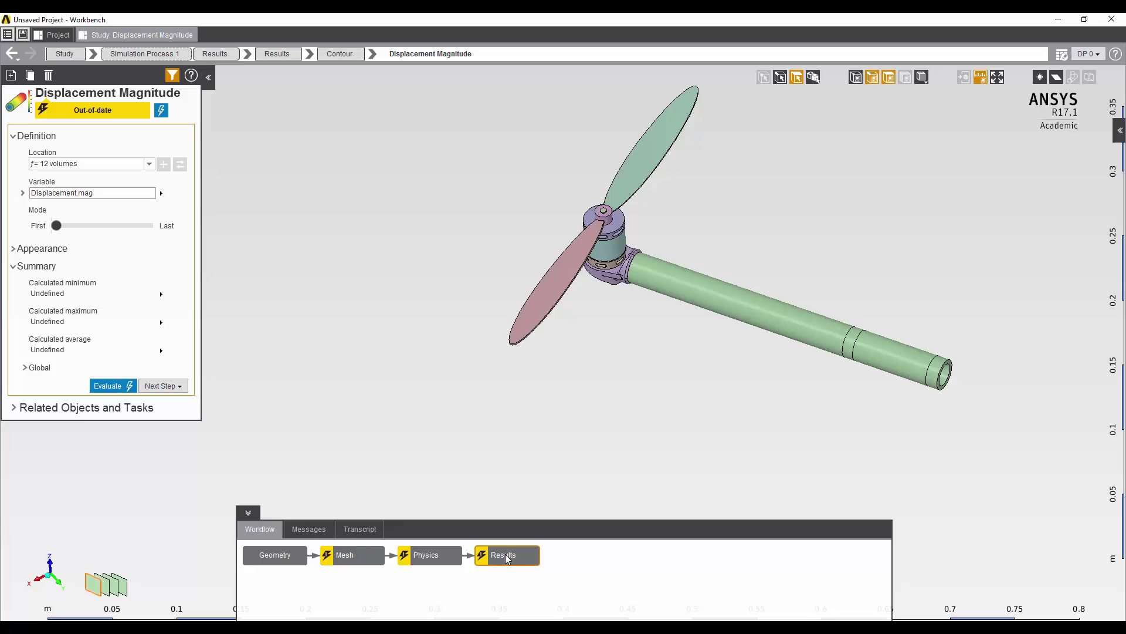
pyautogui.rightClick(508, 558)
pyautogui.click(531, 565)
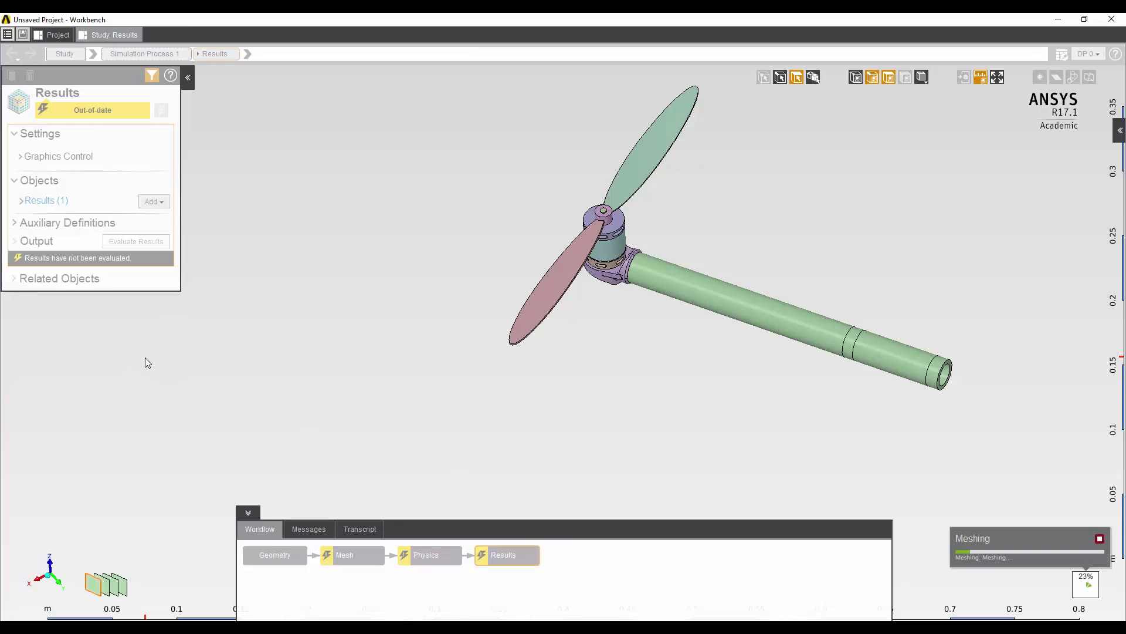
pyautogui.click(42, 200)
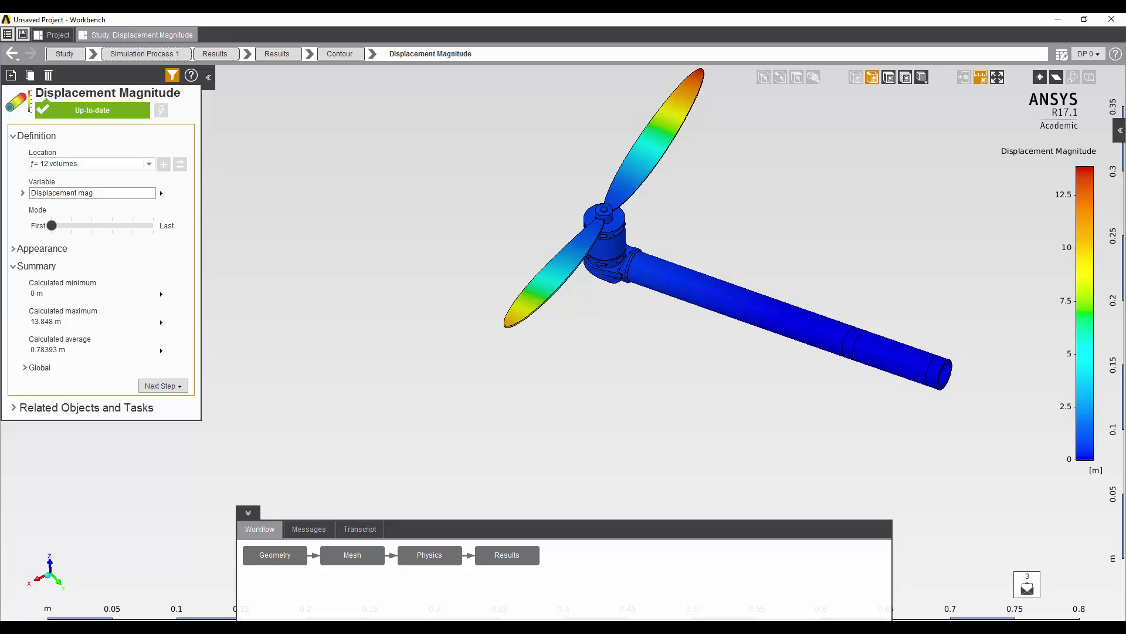
pyautogui.click(25, 367)
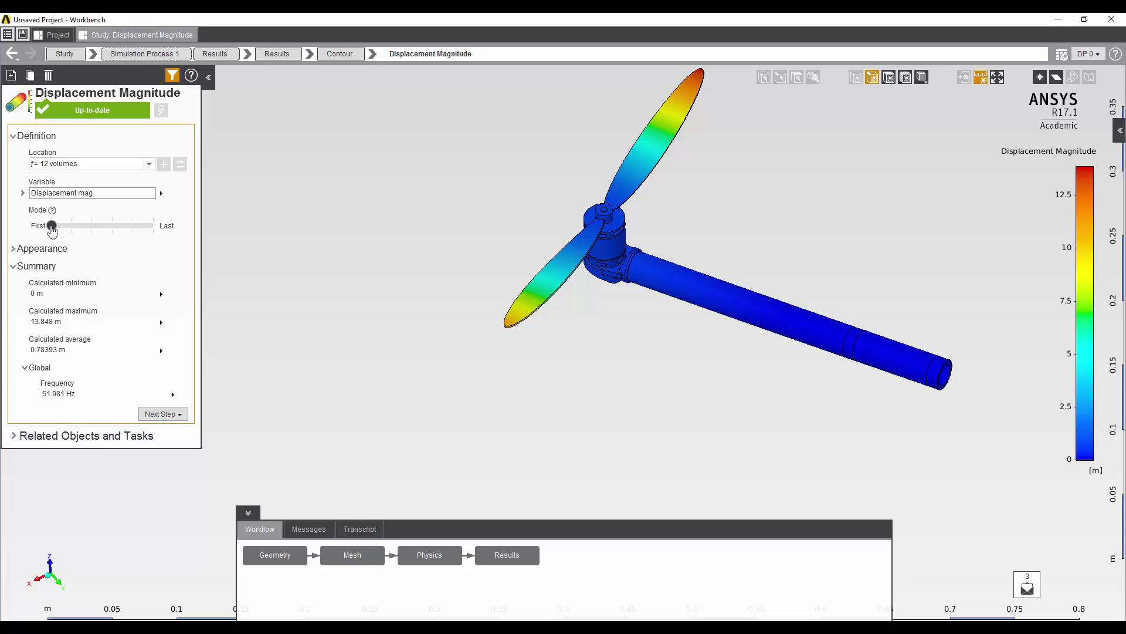
# Set the Displacement Magnitude contour to the fourth mode and evaluate it
pyautogui.moveTo(51, 229); pyautogui.dragTo(107, 236)
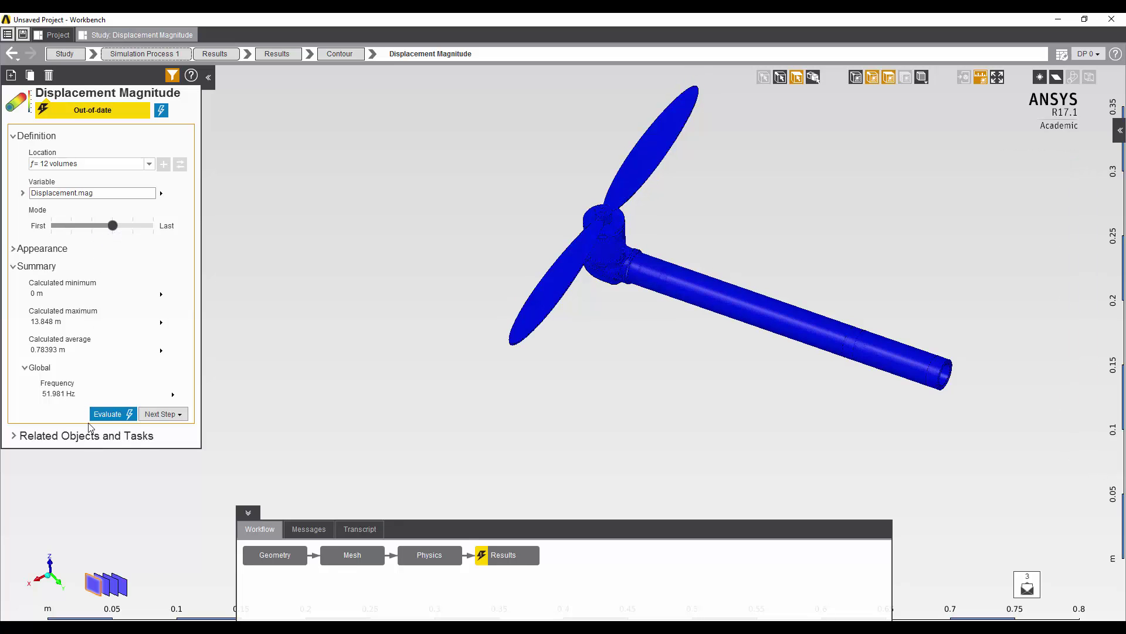
pyautogui.click(112, 414)
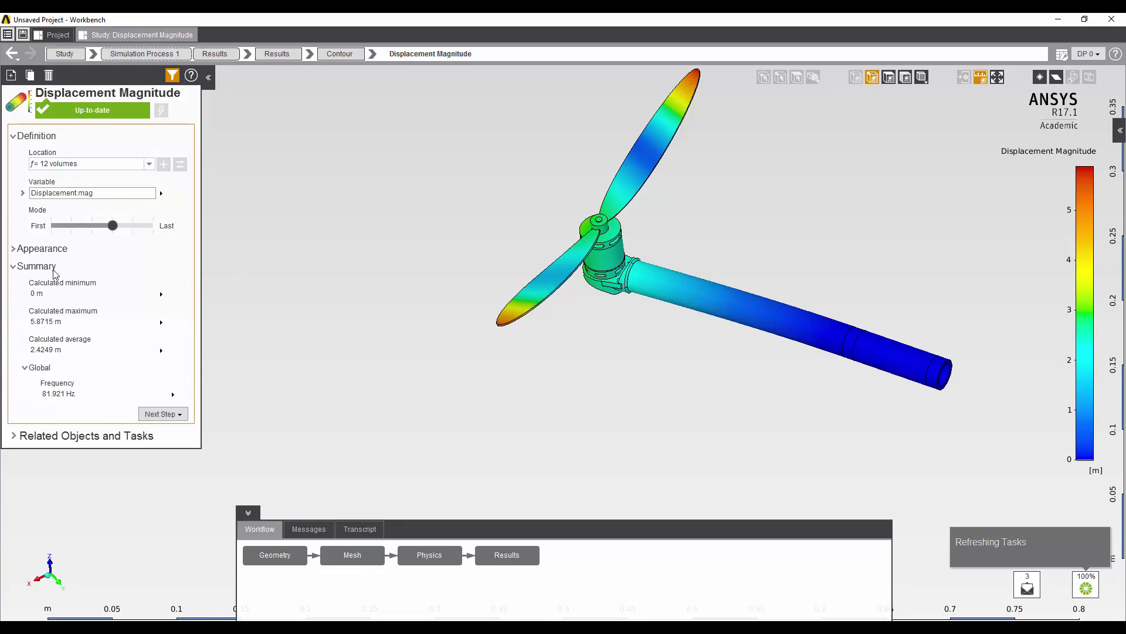
pyautogui.moveTo(66, 392)
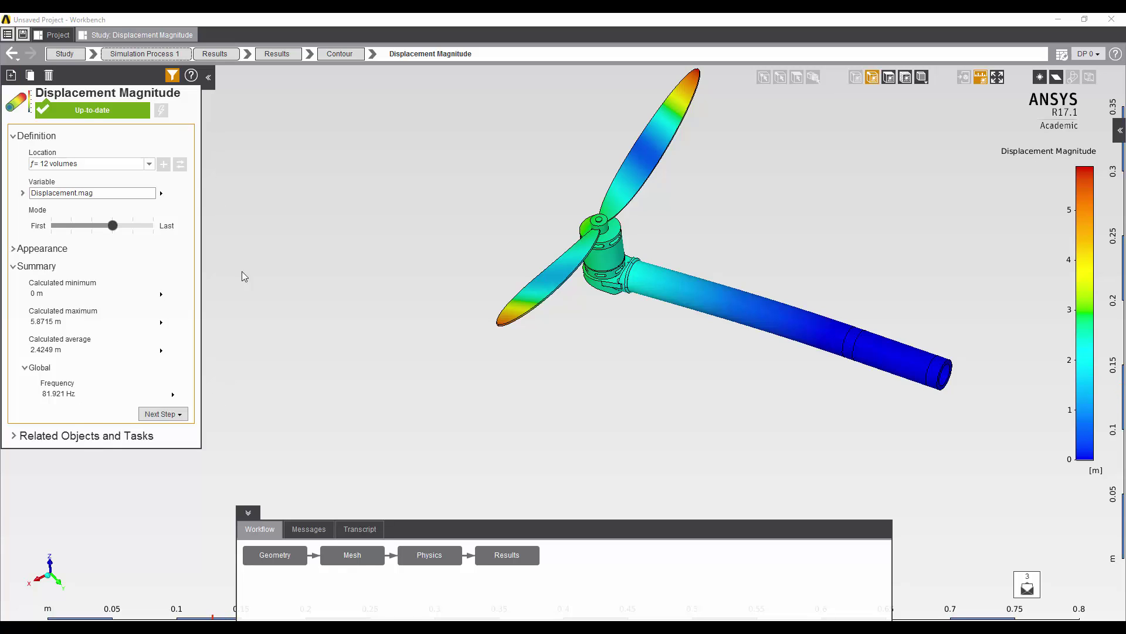
# Animate the fourth mode's displacement on the drone arm, and stop the playback
pyautogui.rightClick(262, 320)
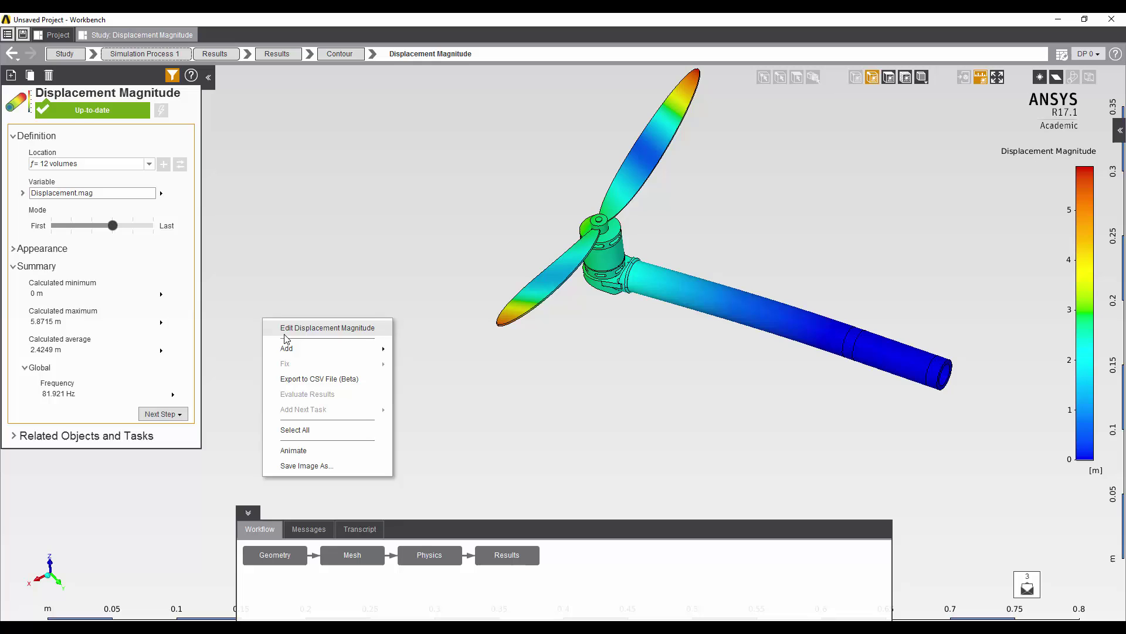
pyautogui.click(294, 450)
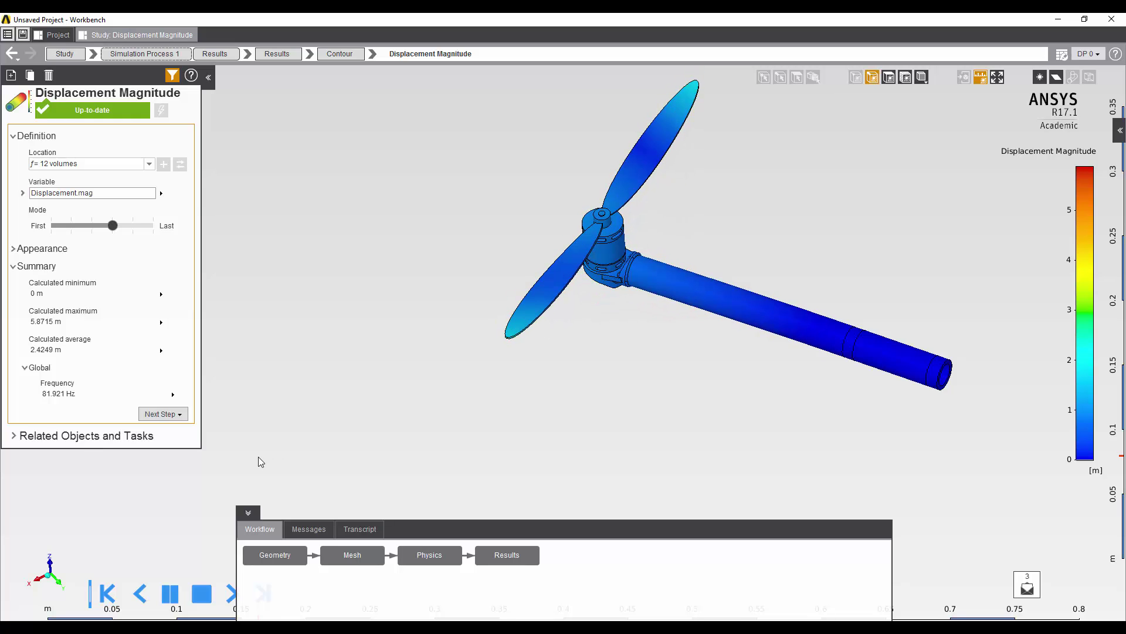
pyautogui.click(200, 592)
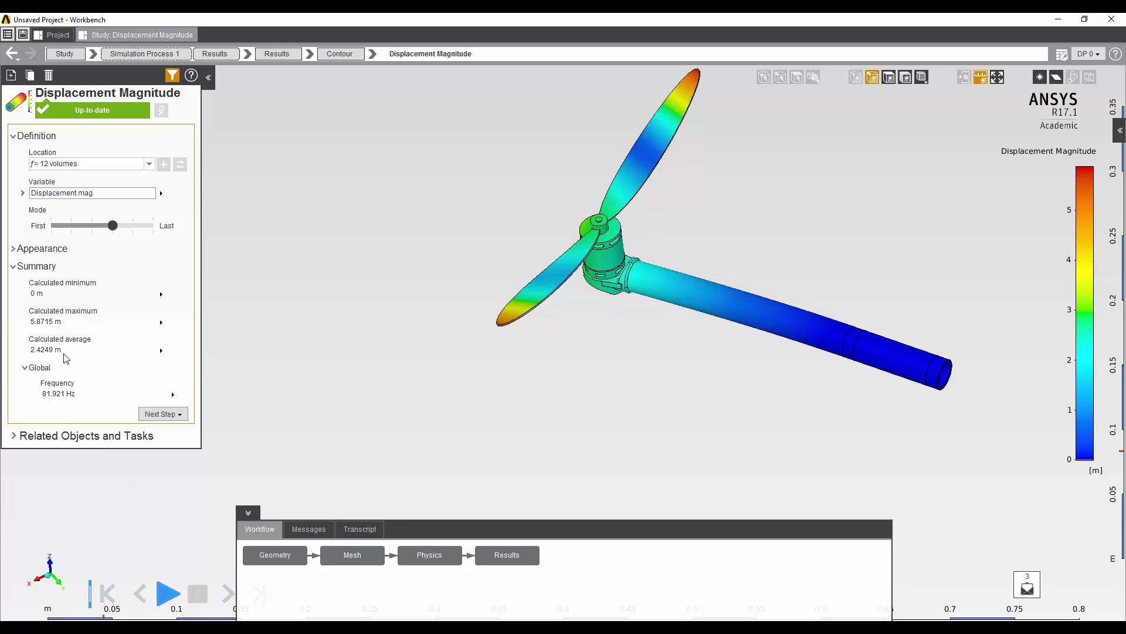
# Examine the eigenvalue table of mode frequencies in the Physics output
pyautogui.click(433, 557)
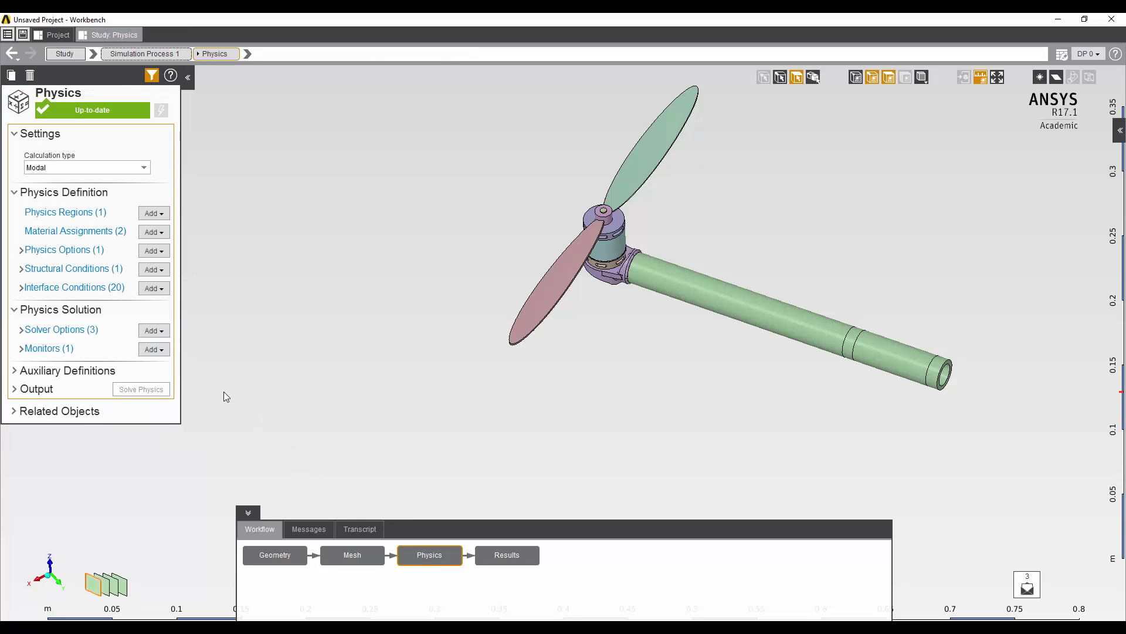
pyautogui.click(20, 391)
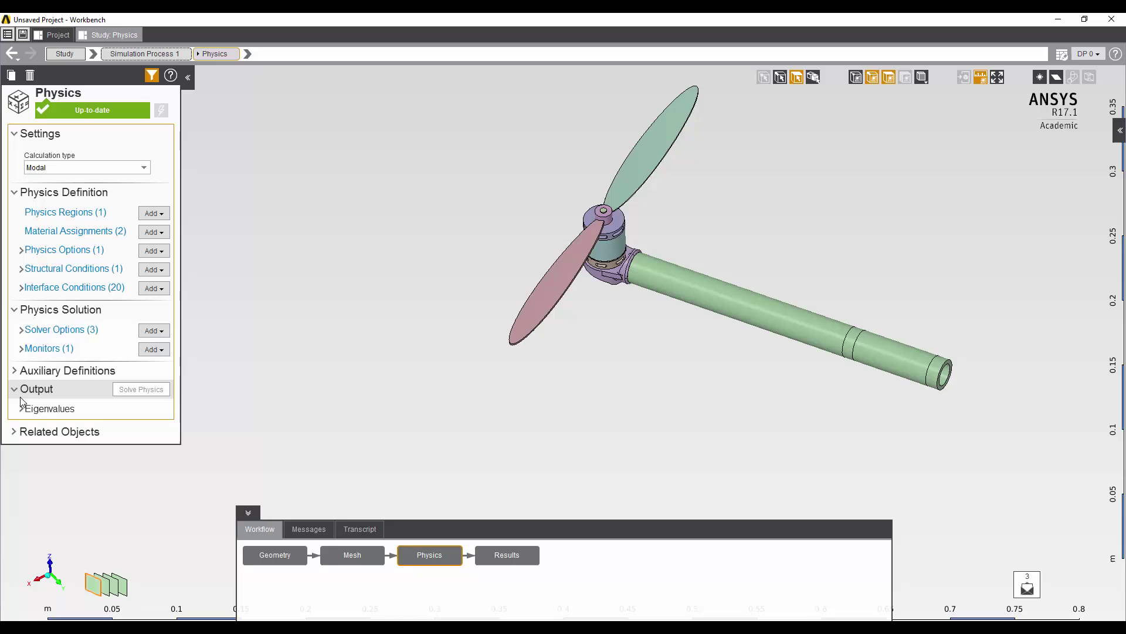
pyautogui.click(23, 410)
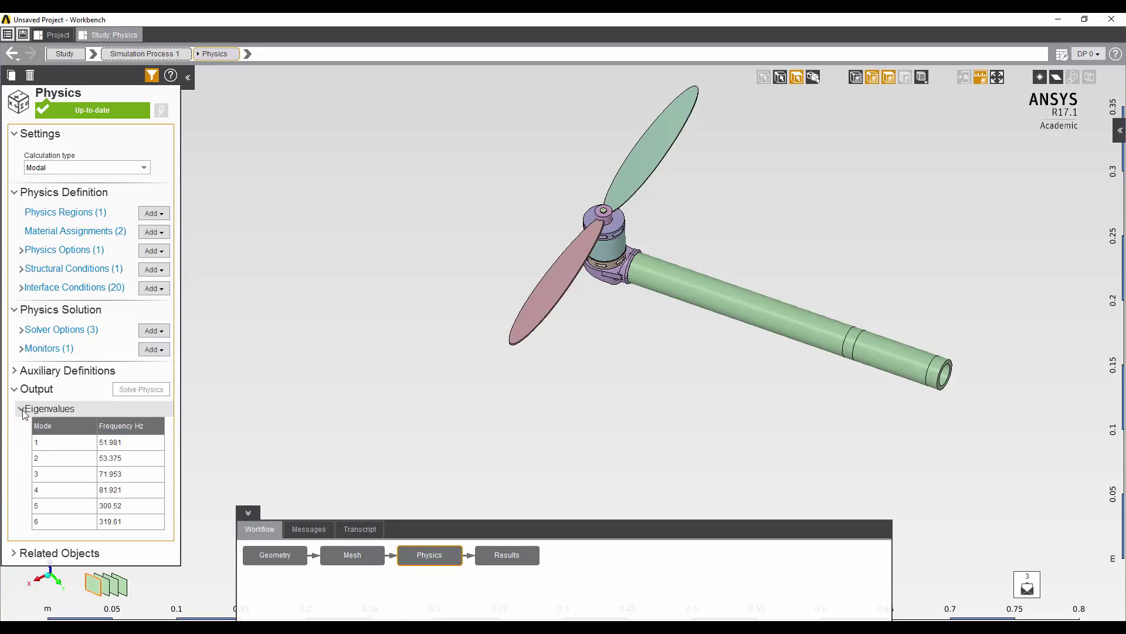